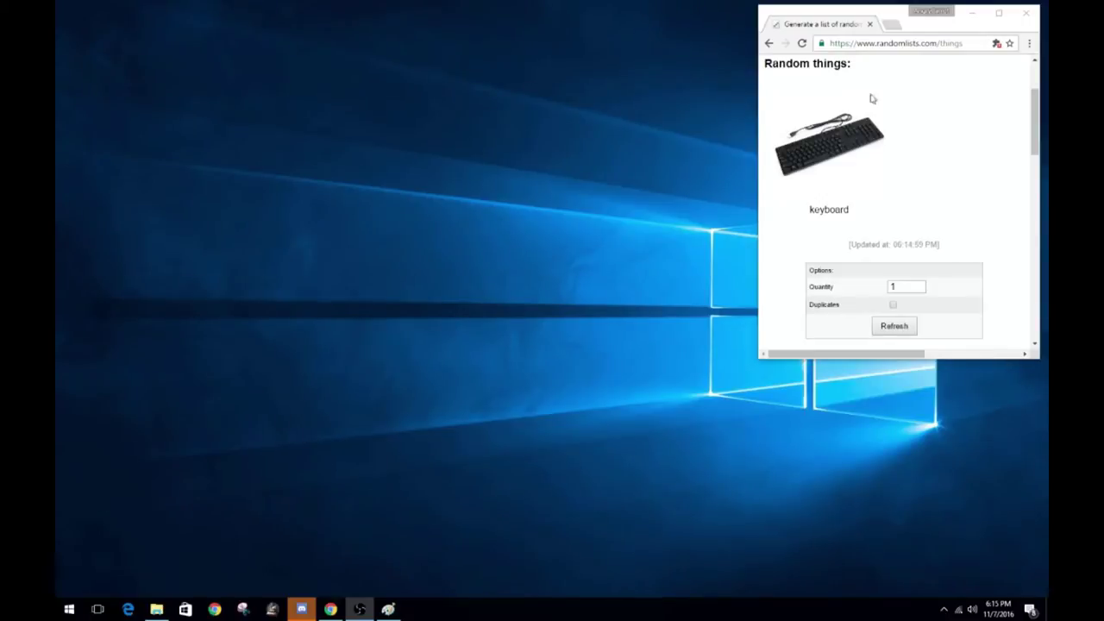
Generate a random thing on RandomLists.com until 'television' appears, then bring up Paint
drag(897, 24, 561, 62)
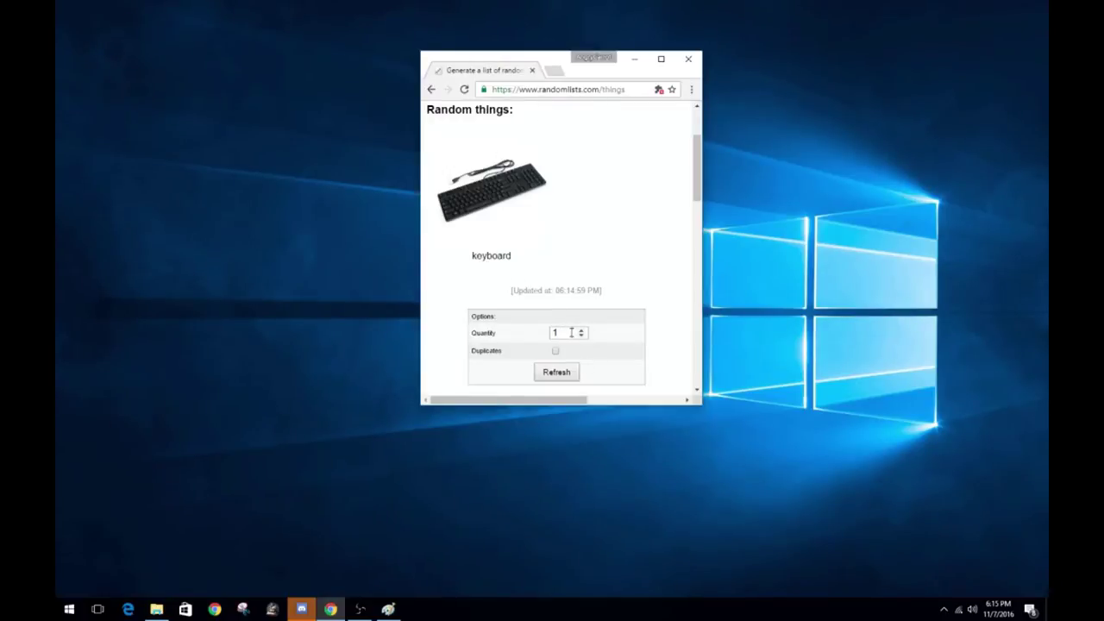
click(567, 380)
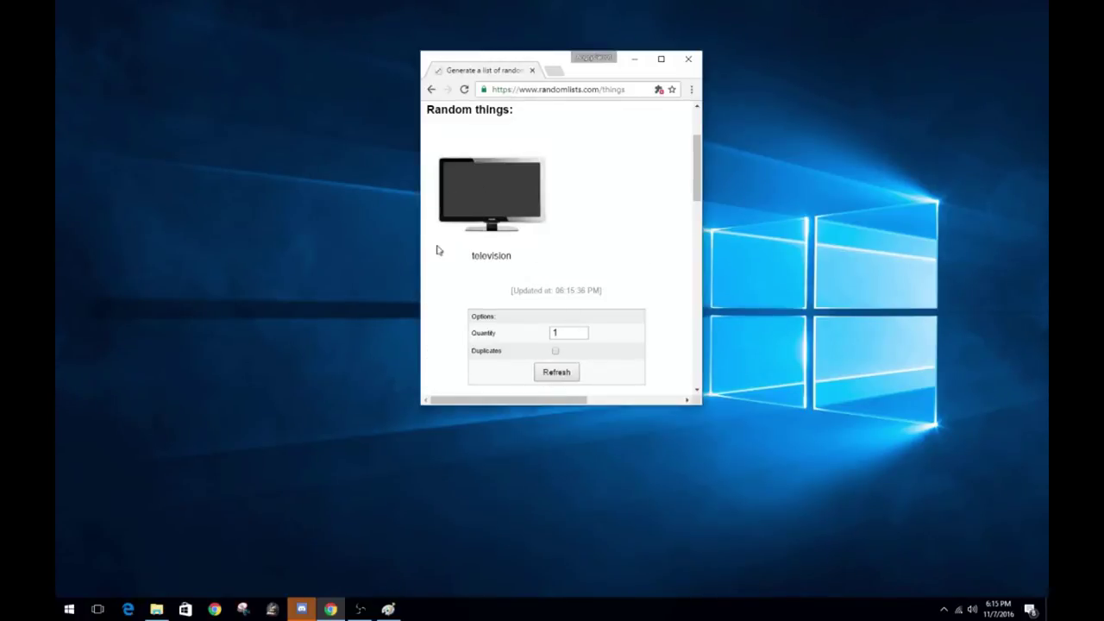
mouse_move(560, 62)
mouse_down()
mouse_move(820, 46)
mouse_move(888, 19)
mouse_up()
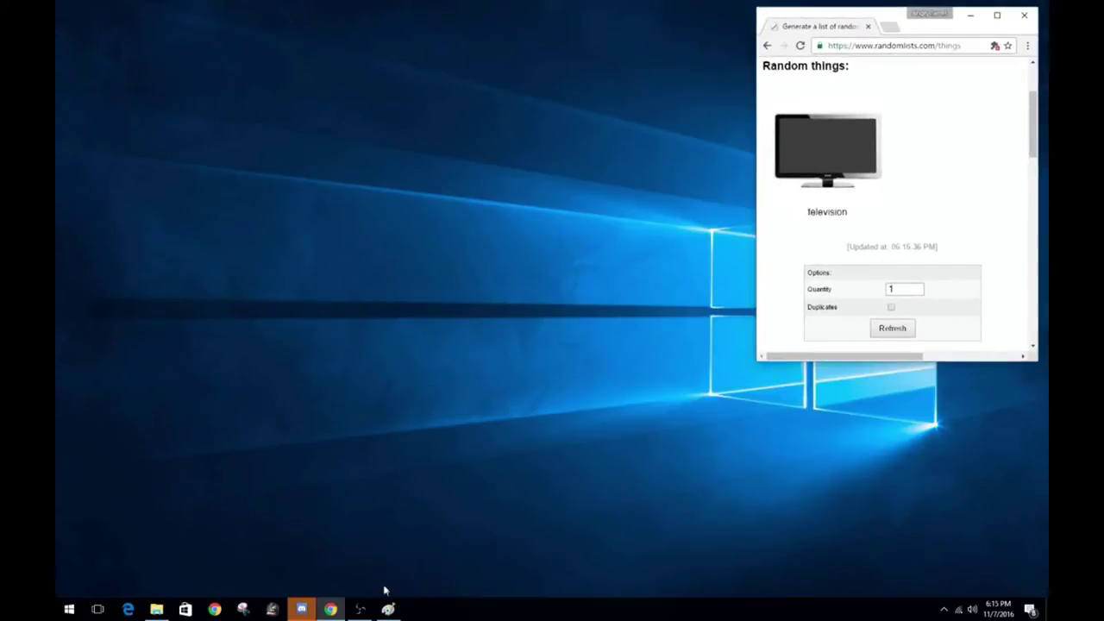
click(387, 608)
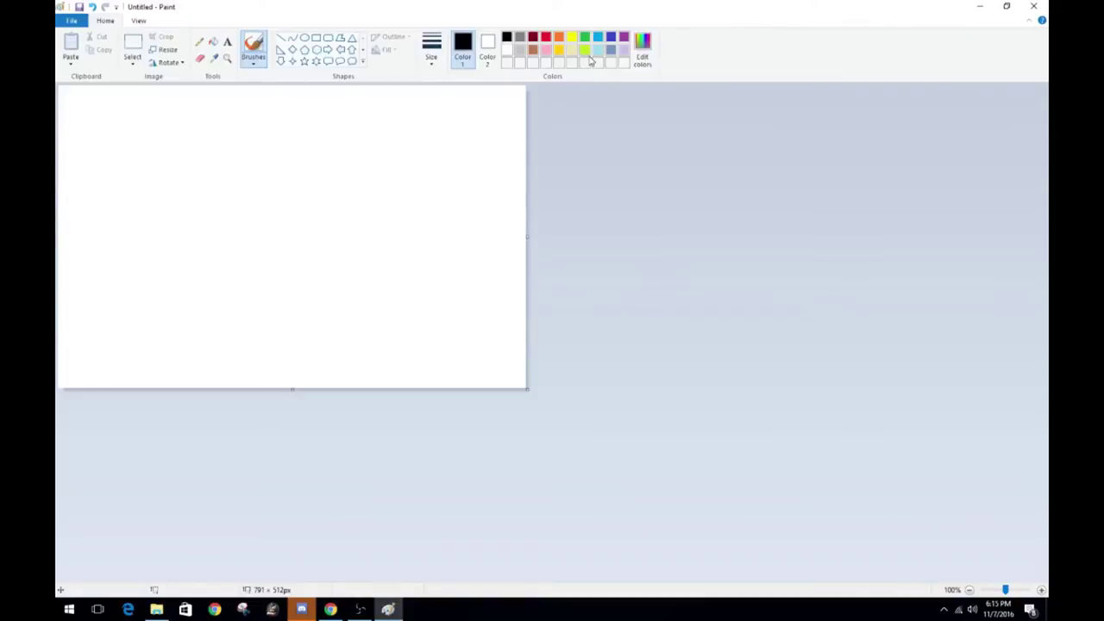
Shrink Paint beside the browser and draw a rounded-rectangle TV base with a neck above it
double_click(644, 6)
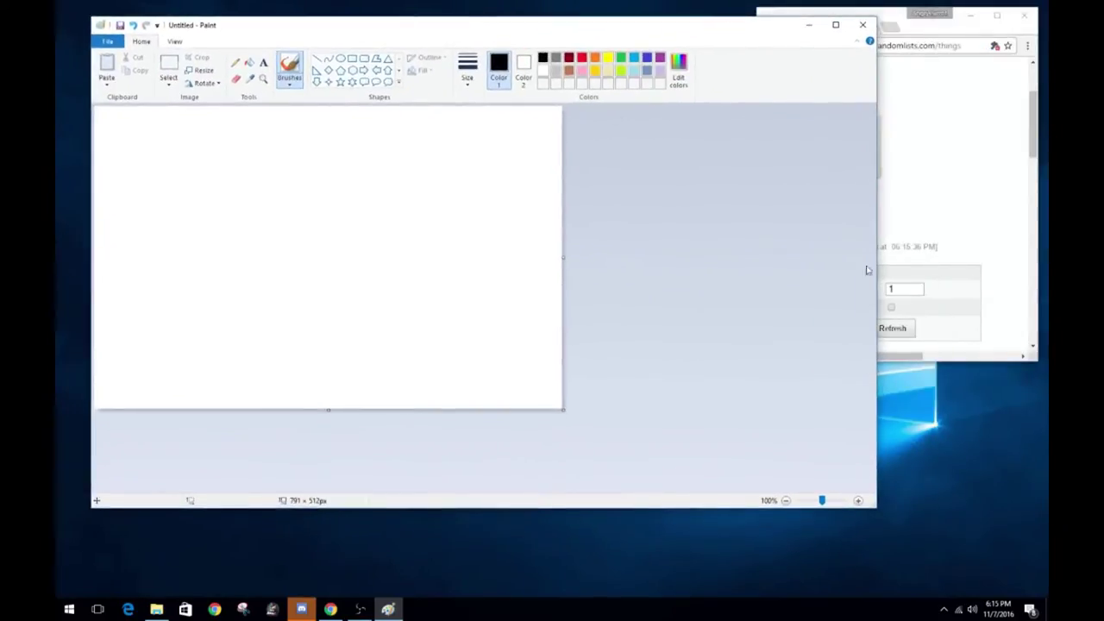
drag(879, 288, 687, 296)
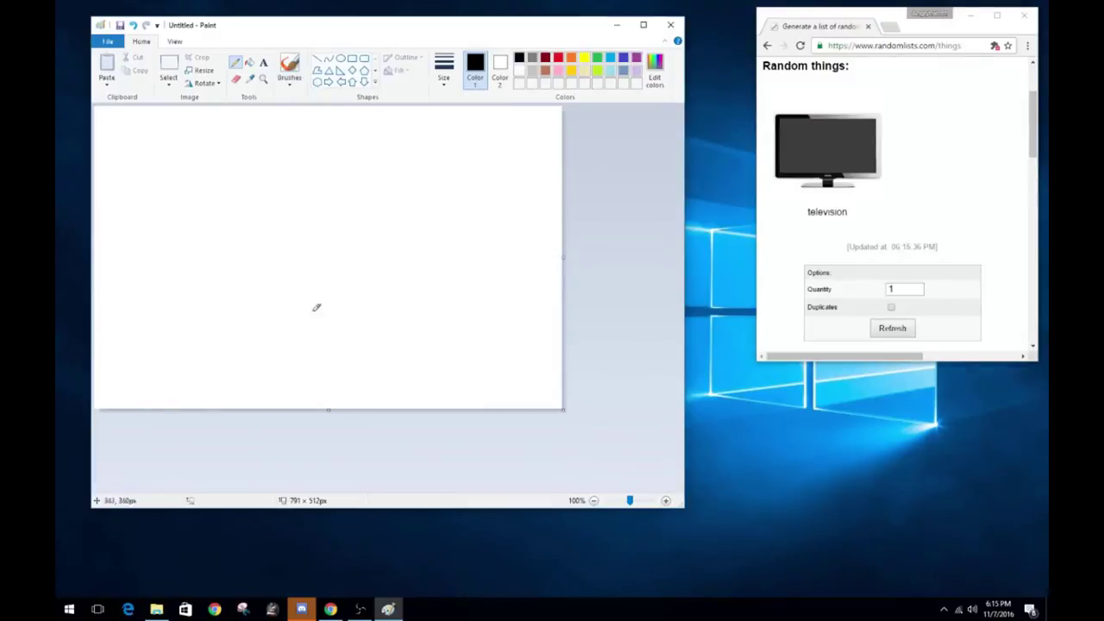
click(365, 59)
drag(215, 302, 431, 340)
mouse_move(325, 316)
mouse_down()
mouse_move(329, 354)
mouse_move(350, 287)
mouse_up()
click(357, 116)
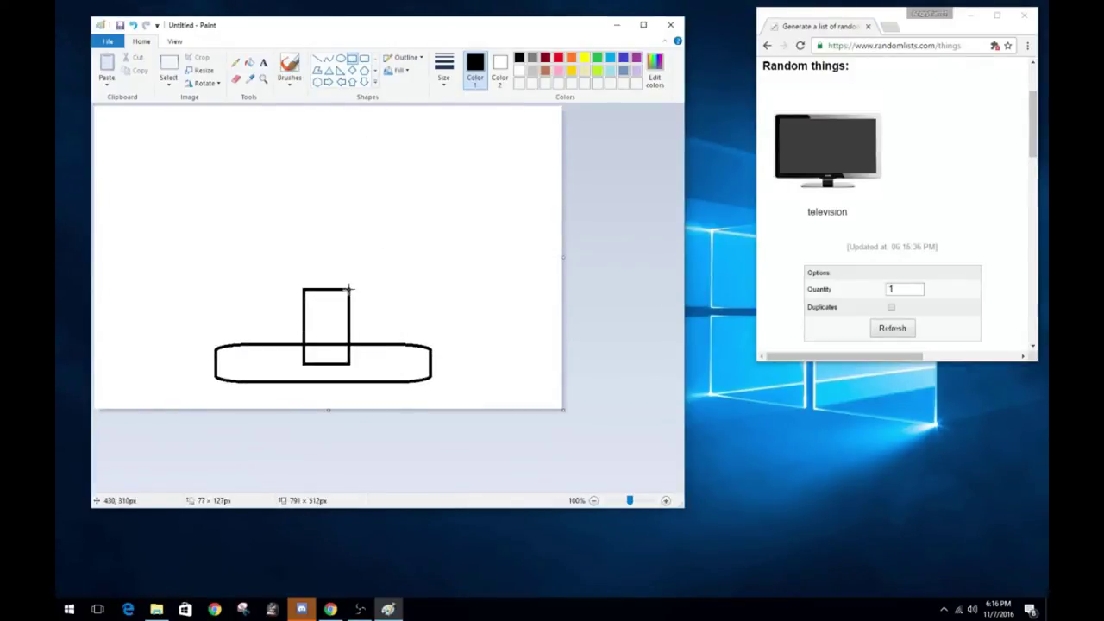
click(130, 126)
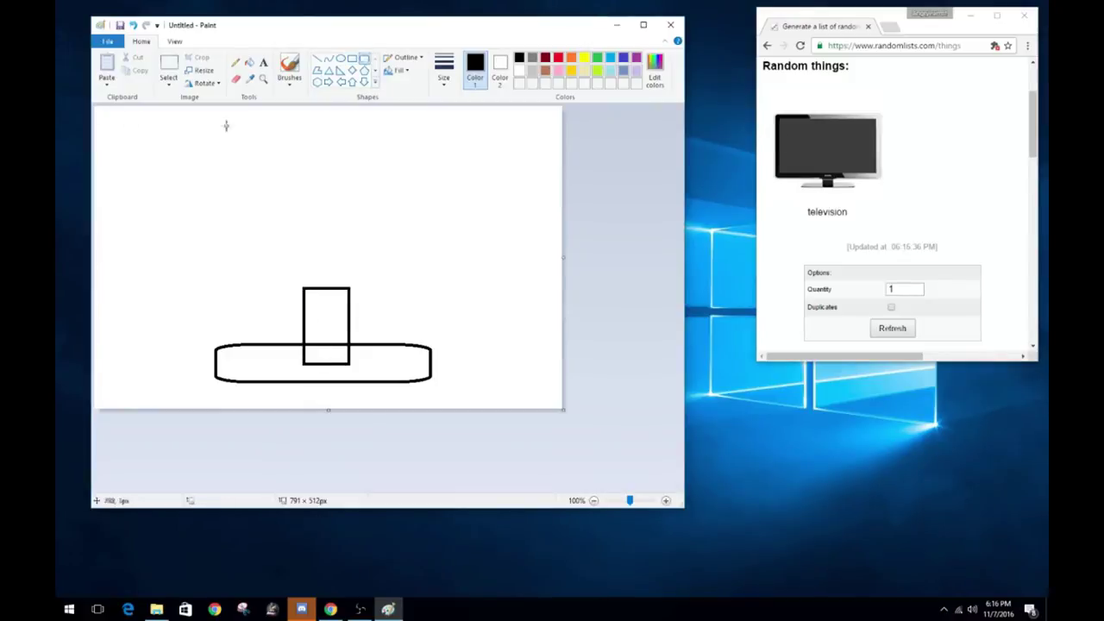
Draw the large rounded TV frame with a plain rectangle screen inside it
click(365, 59)
drag(108, 116, 557, 324)
click(352, 58)
drag(129, 134, 535, 308)
Erase the neck's overlapping top edge and sides inside the frame lines
click(488, 376)
click(237, 77)
scroll(345, 293, up, 2)
scroll(451, 348, down, 3)
scroll(388, 197, down, 2)
drag(387, 197, 257, 262)
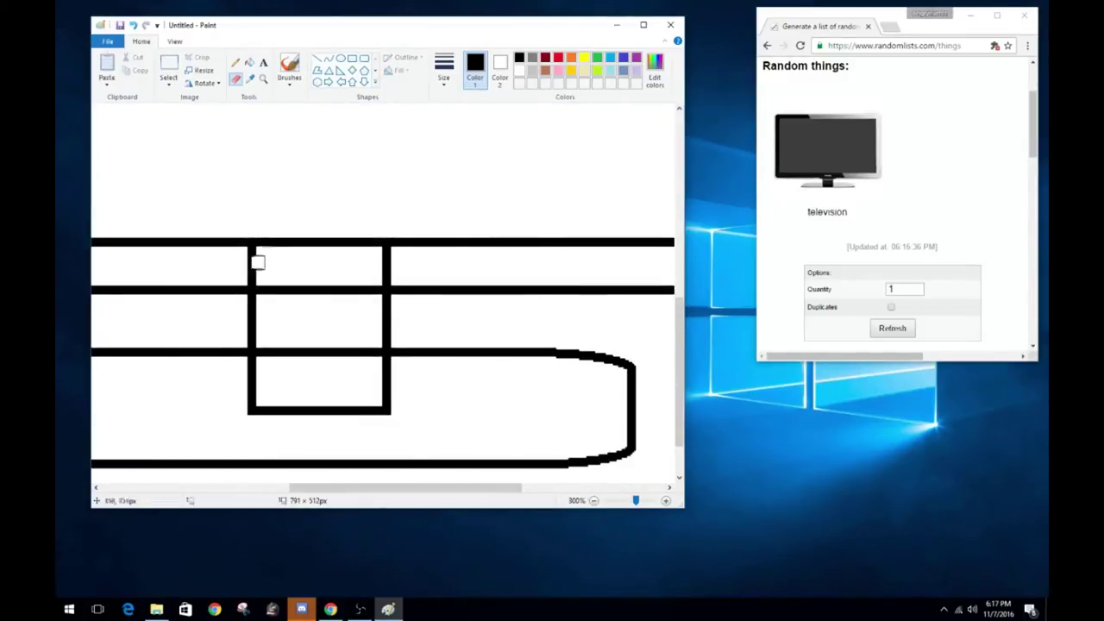
mouse_move(251, 253)
mouse_down()
mouse_move(249, 276)
mouse_move(387, 254)
mouse_move(387, 278)
mouse_up()
scroll(387, 277, down, 2)
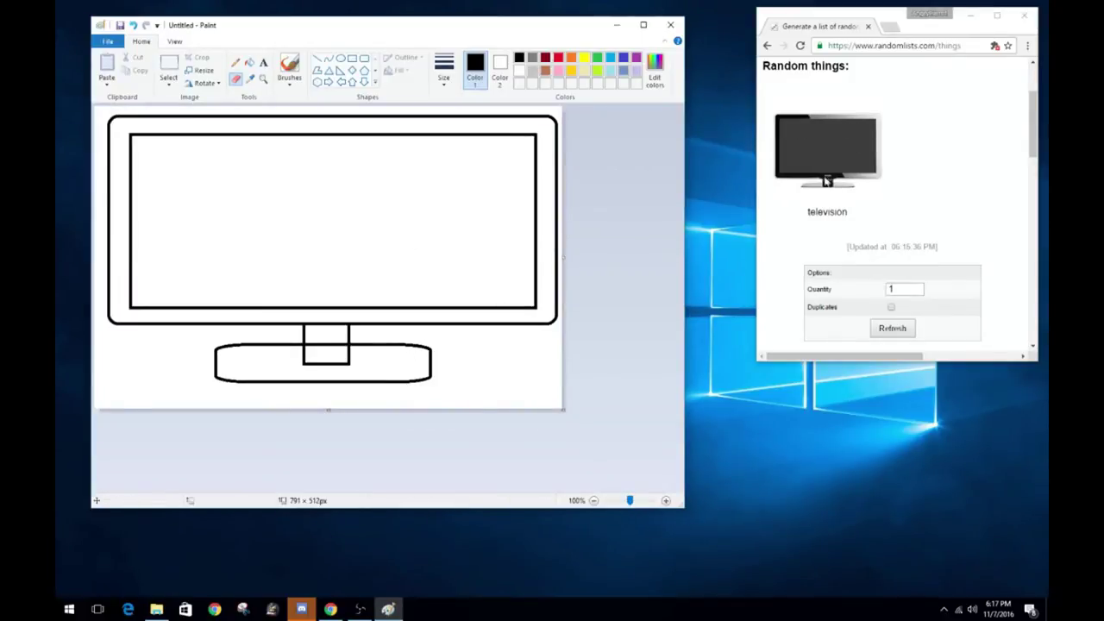
Fill the frame band black, then add a diagonal and fill the right part custom dark grey
click(263, 62)
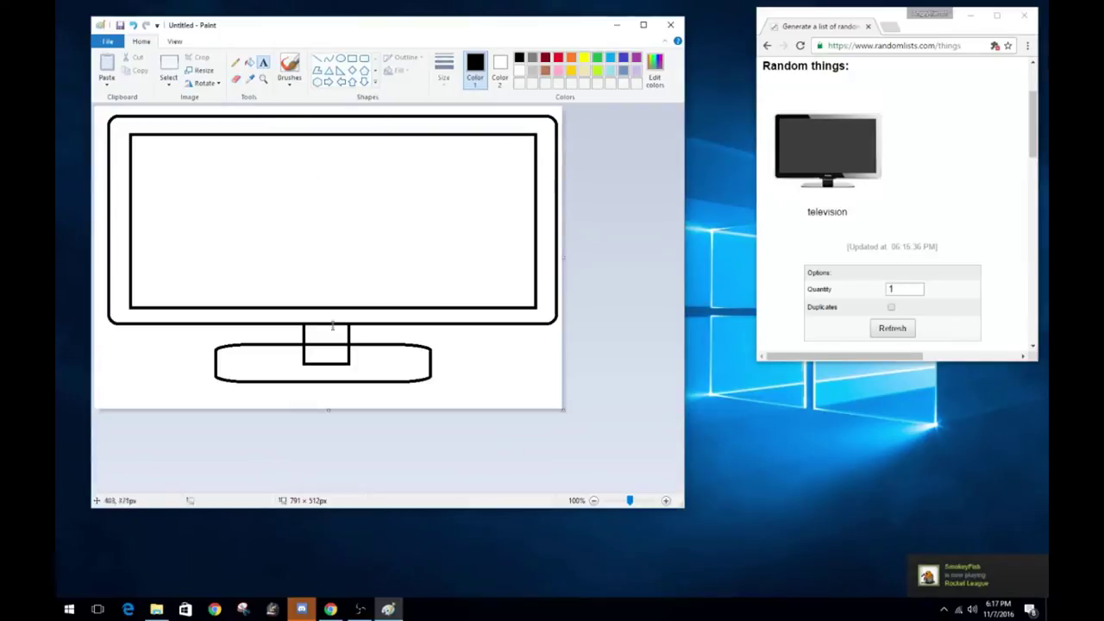
click(249, 63)
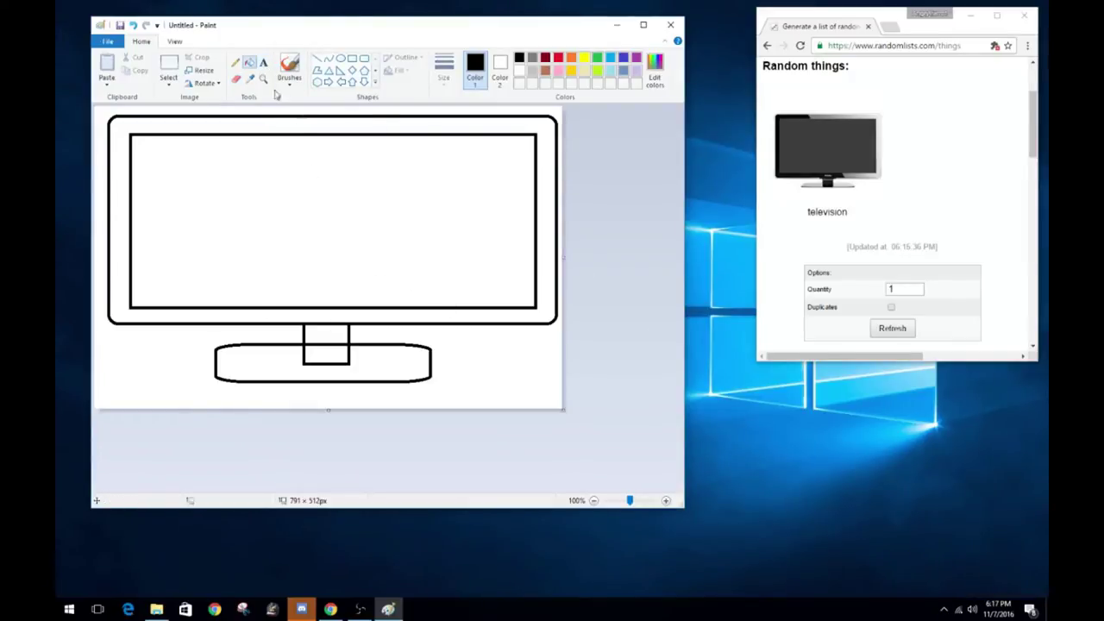
click(480, 125)
click(317, 57)
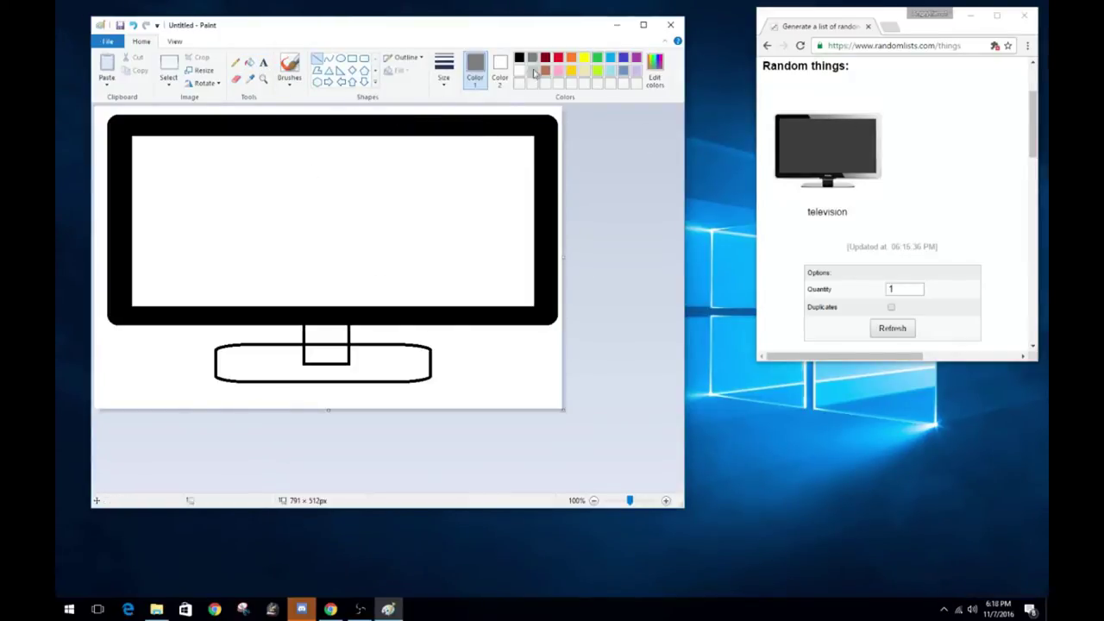
double_click(519, 58)
click(284, 349)
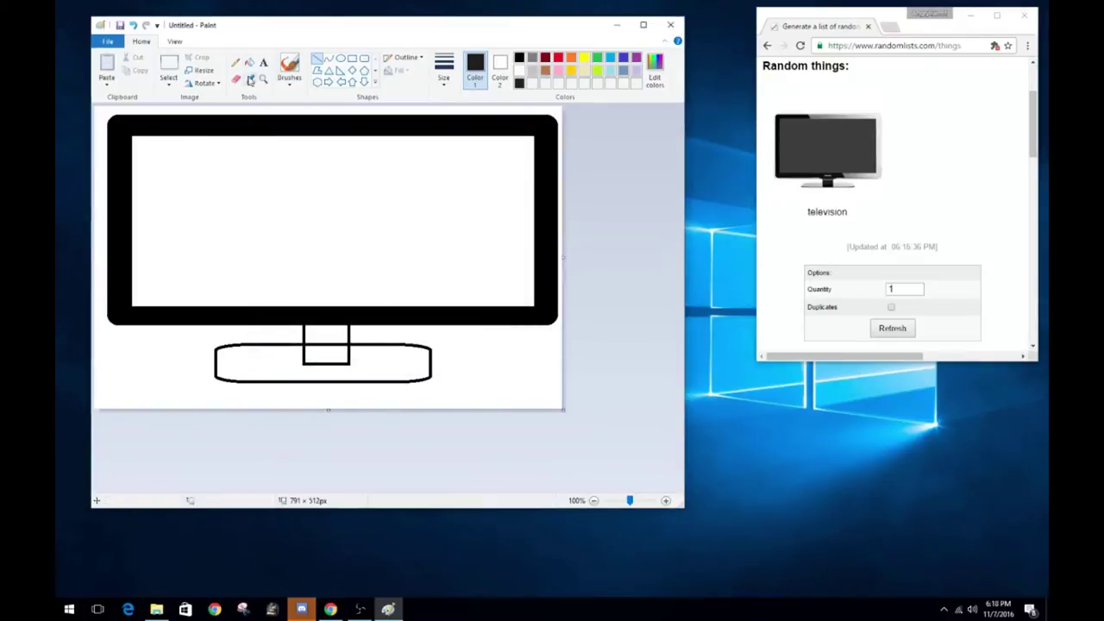
drag(250, 114, 361, 306)
click(248, 62)
click(408, 128)
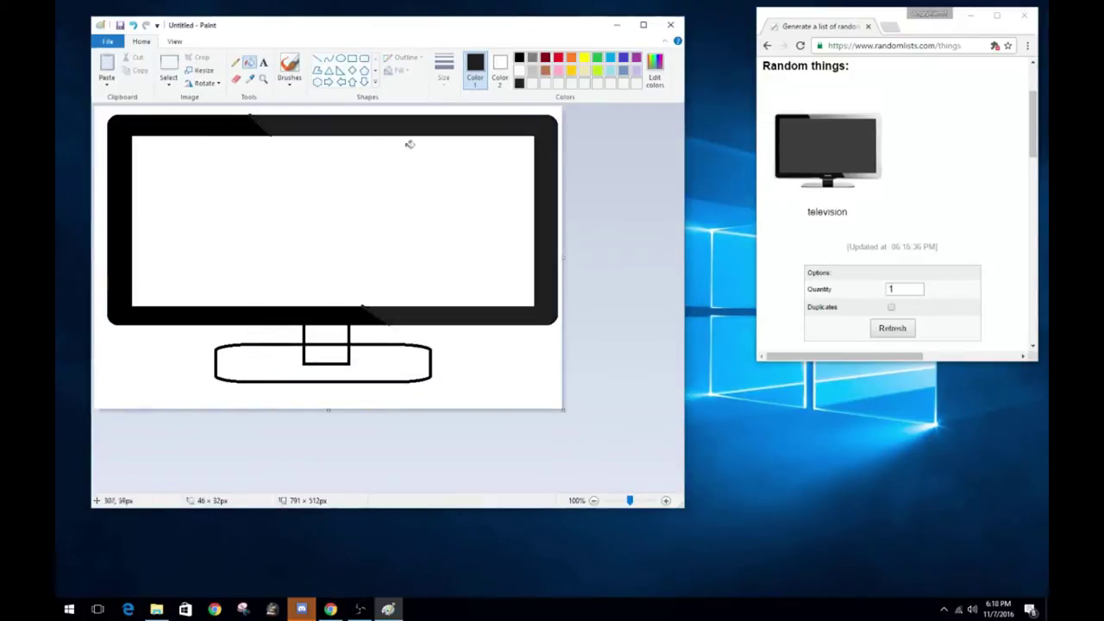
Shade the frame's top-right corner with a short diagonal and another dark grey fill
click(656, 68)
click(278, 348)
click(316, 58)
drag(490, 114, 558, 183)
click(248, 62)
click(546, 128)
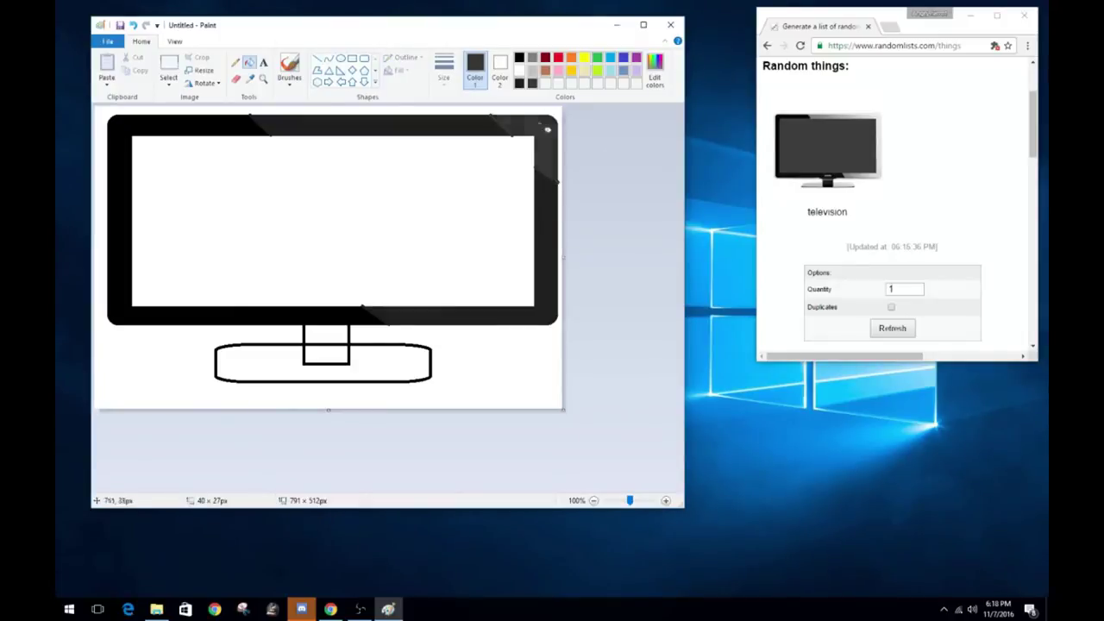
Erase stray lines around the TV stand while zoomed in
click(236, 78)
scroll(289, 140, up, 3)
scroll(437, 234, right, 3)
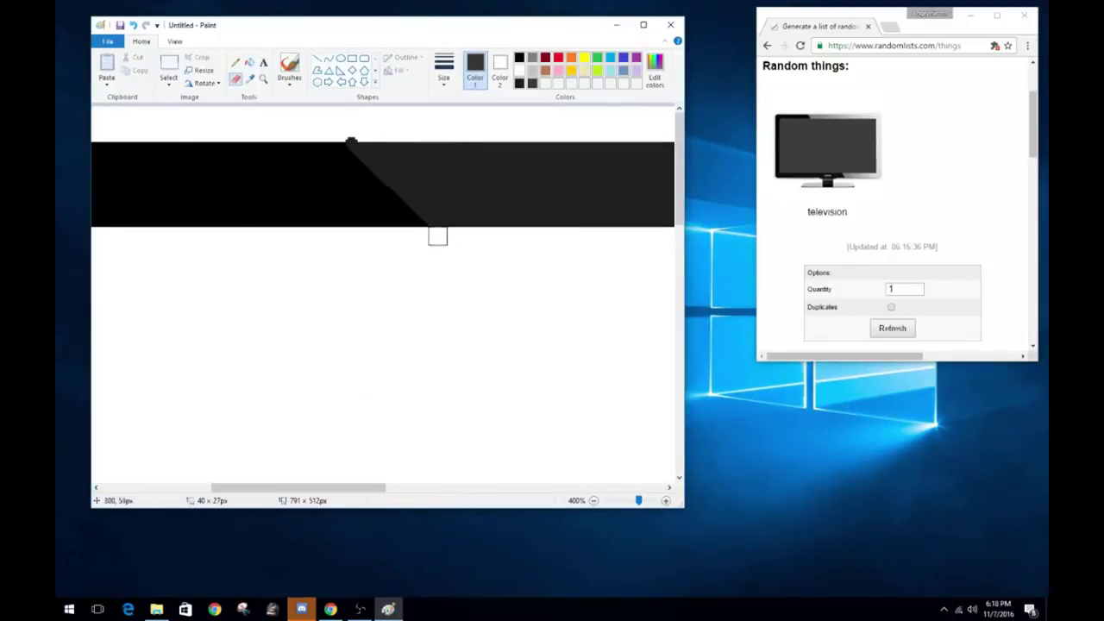
scroll(439, 331, down, 1)
scroll(466, 362, down, 1)
scroll(415, 271, down, 1)
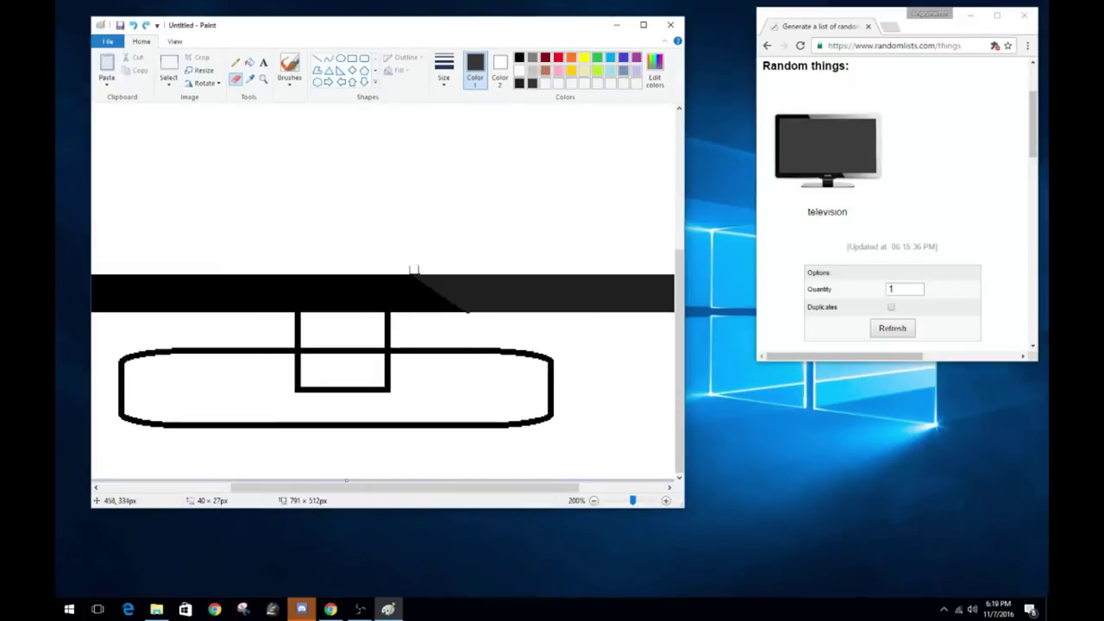
drag(371, 487, 457, 487)
scroll(661, 217, up, 5)
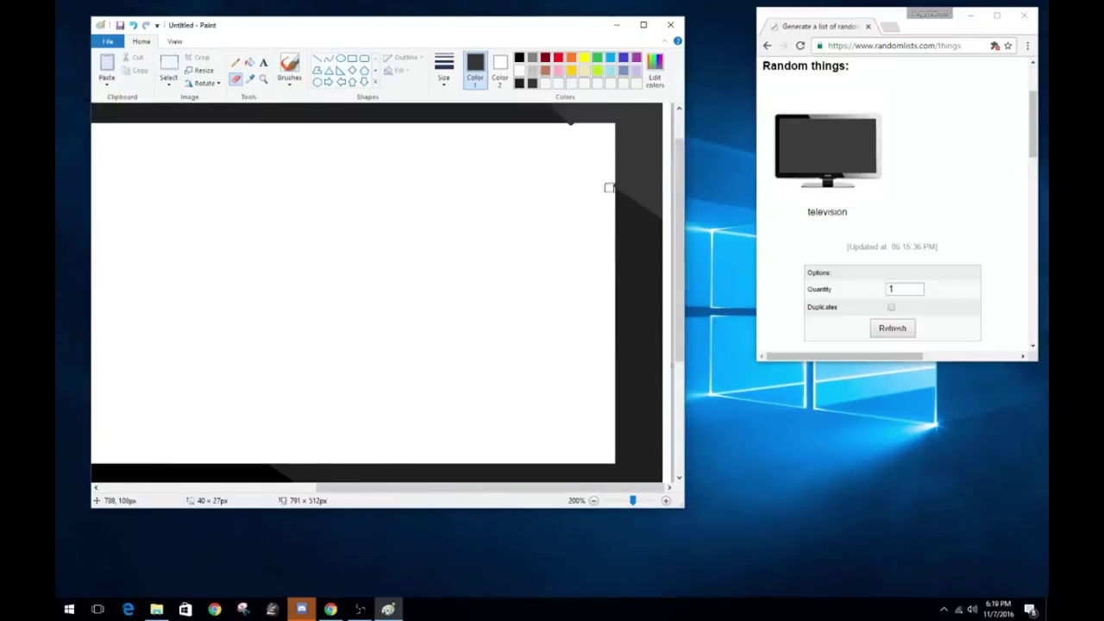
scroll(677, 204, up, 2)
scroll(540, 115, down, 1)
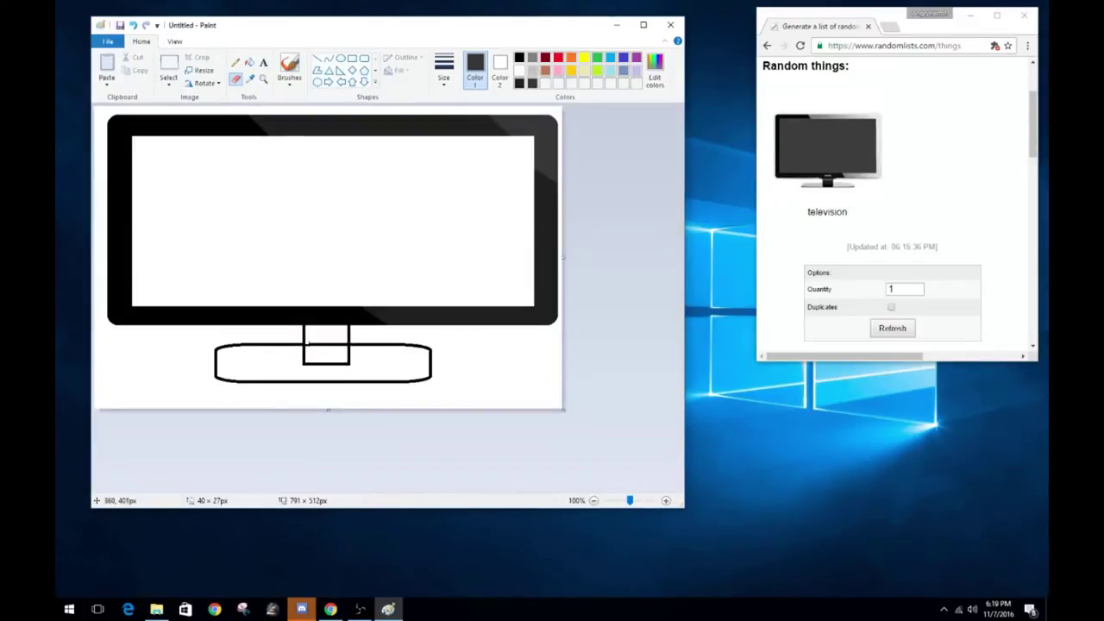
scroll(339, 346, up, 2)
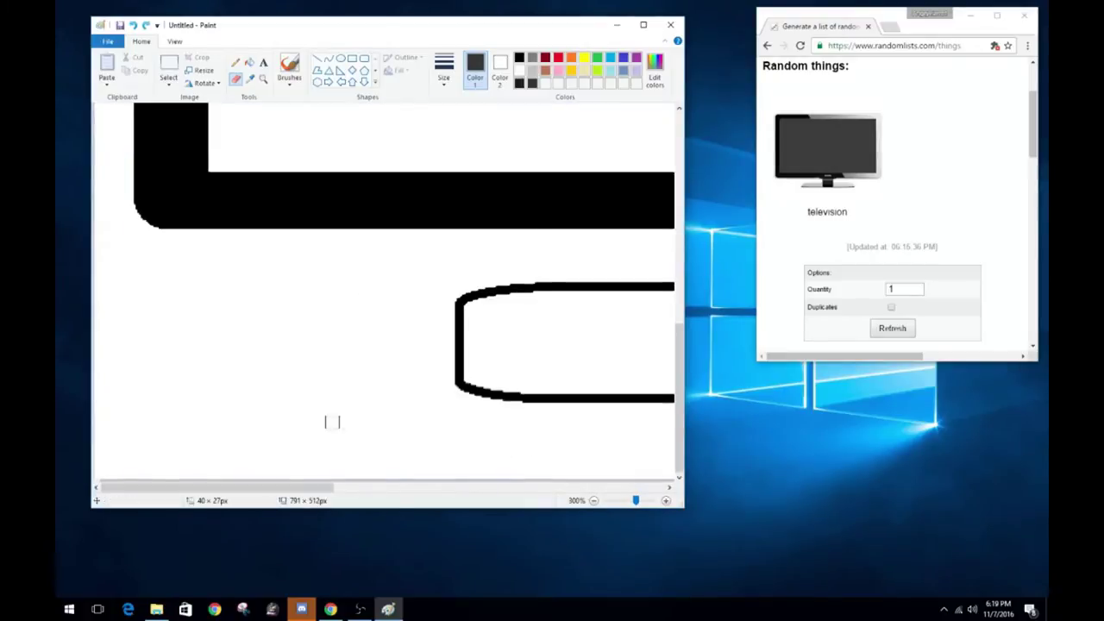
scroll(492, 307, down, 1)
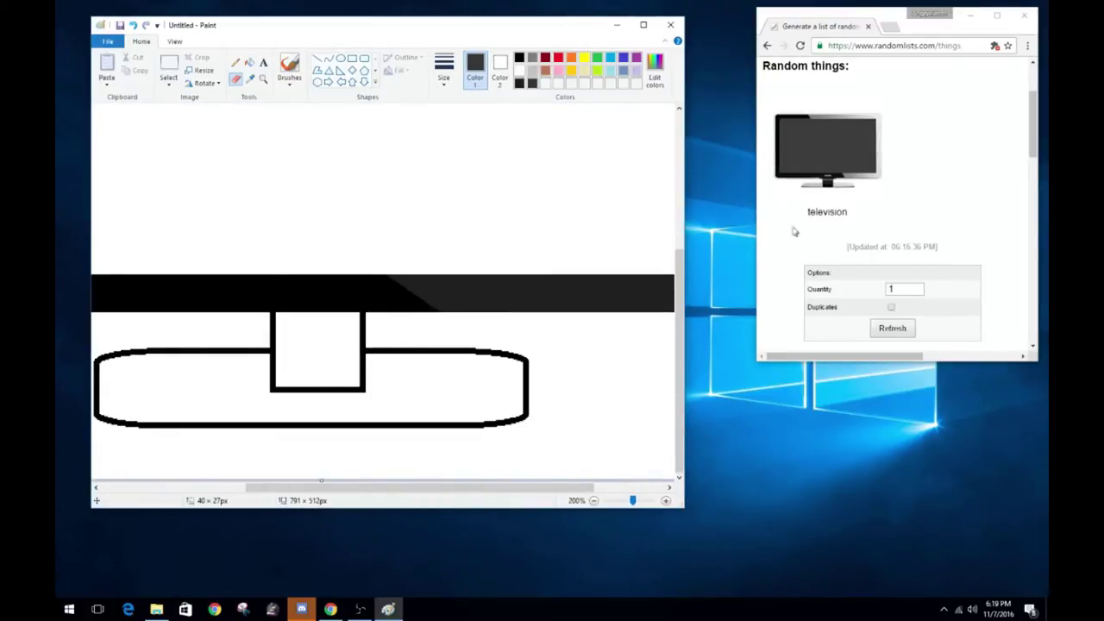
Fill the TV neck solid dark
click(249, 63)
click(380, 328)
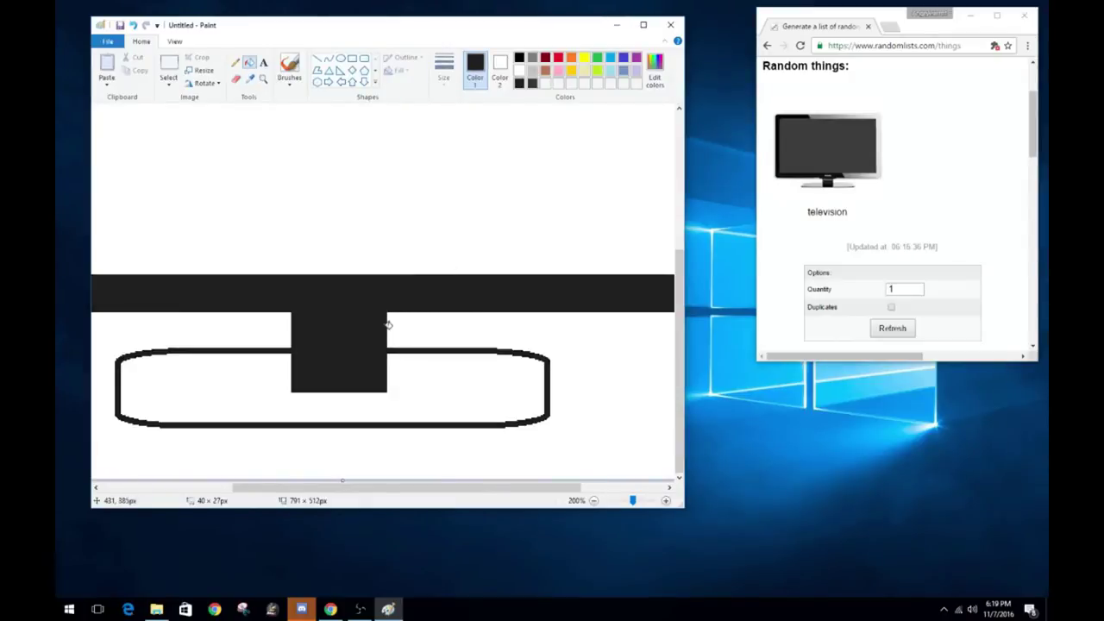
scroll(479, 330, down, 1)
scroll(374, 368, up, 1)
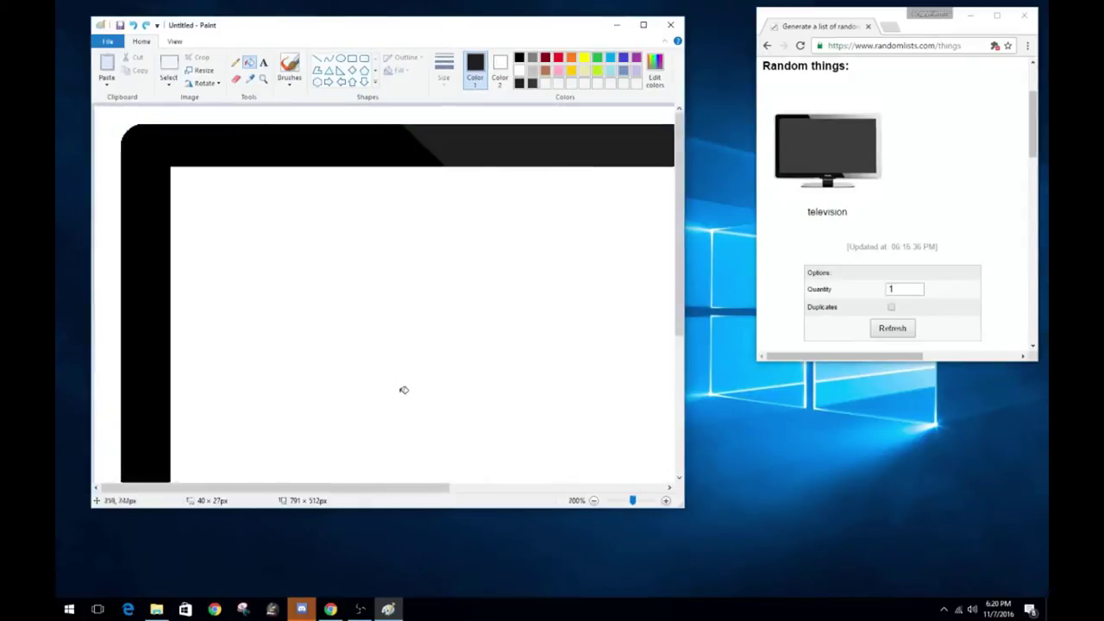
scroll(402, 386, down, 3)
scroll(402, 387, right, 1)
Fill the stand base grey and shade the left of a diagonal line darker
click(533, 59)
click(508, 377)
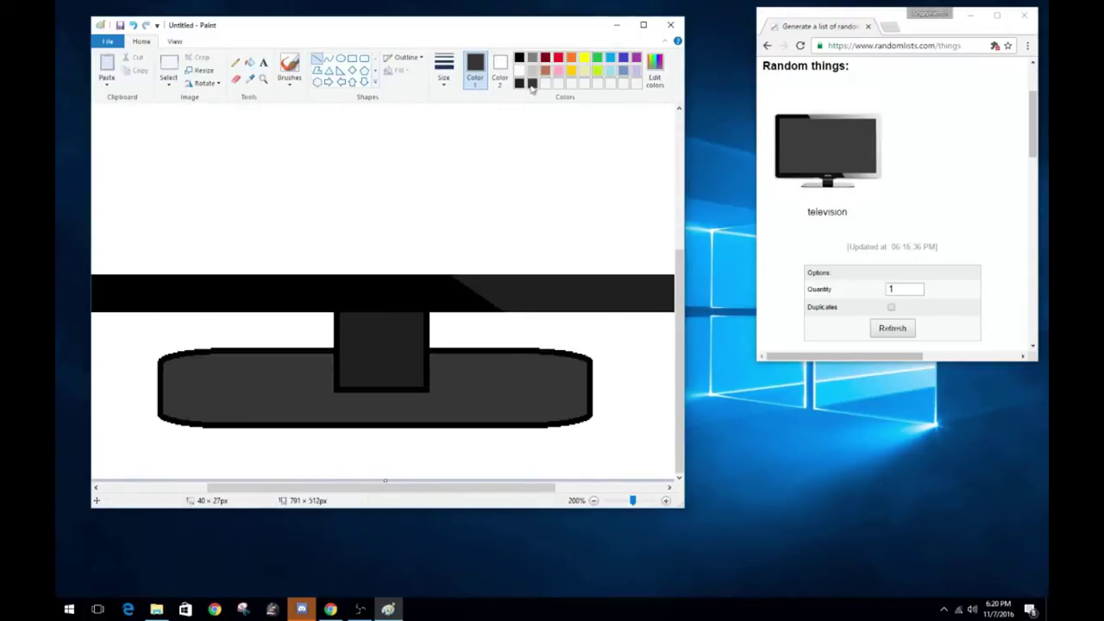
drag(199, 354, 289, 423)
click(198, 387)
scroll(251, 296, down, 3)
scroll(308, 291, up, 2)
scroll(308, 291, up, 3)
scroll(369, 474, up, 1)
scroll(368, 474, right, 3)
Set up the Pencil with a chosen line thickness for tidying edges
click(236, 62)
click(444, 69)
click(470, 155)
scroll(345, 293, up, 3)
scroll(600, 320, down, 3)
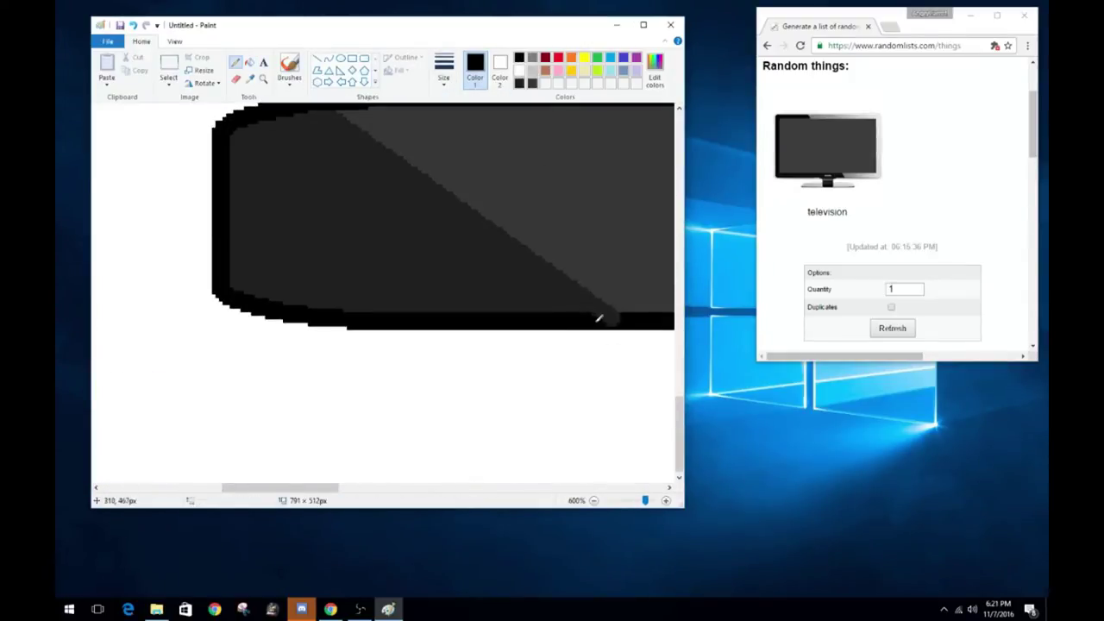
scroll(599, 315, down, 5)
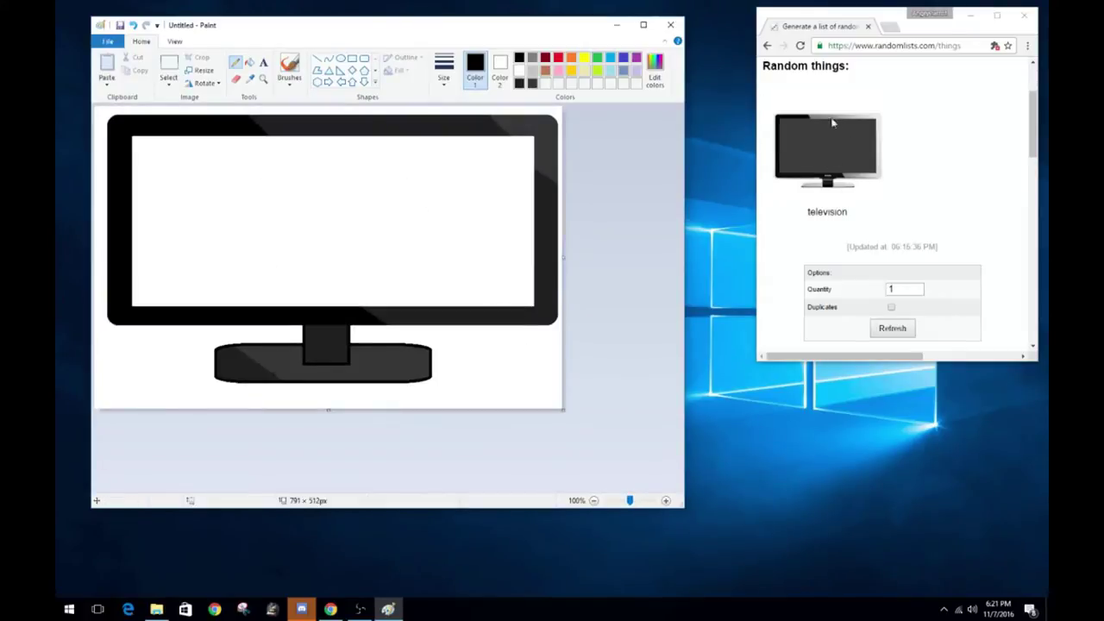
Fill the TV screen dark, then near-black with a custom colour
click(249, 62)
click(267, 177)
click(655, 69)
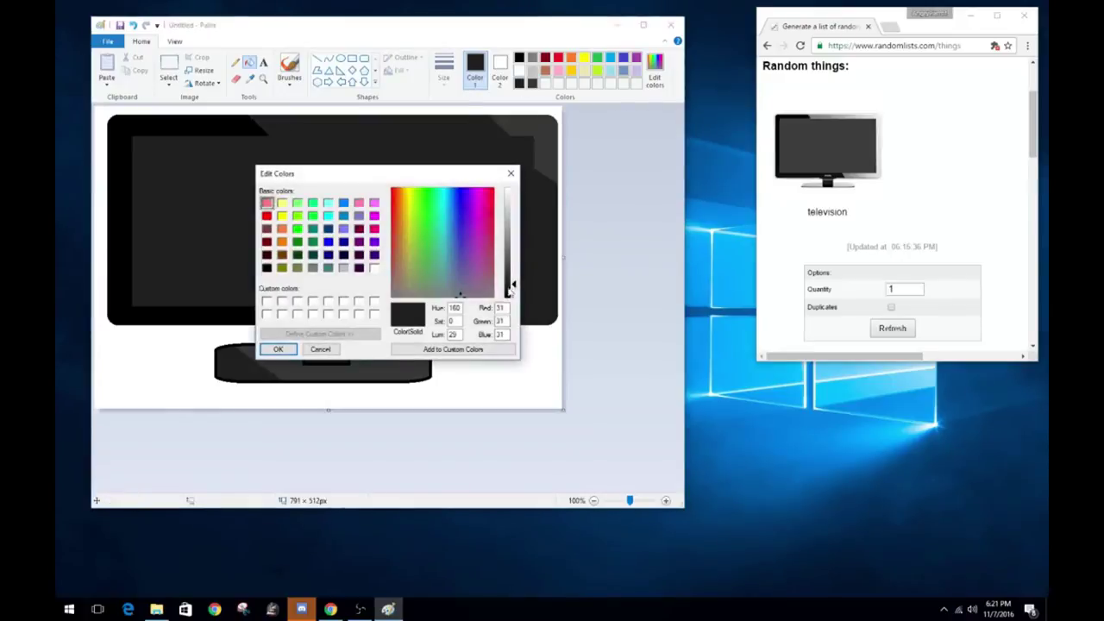
click(284, 348)
click(453, 186)
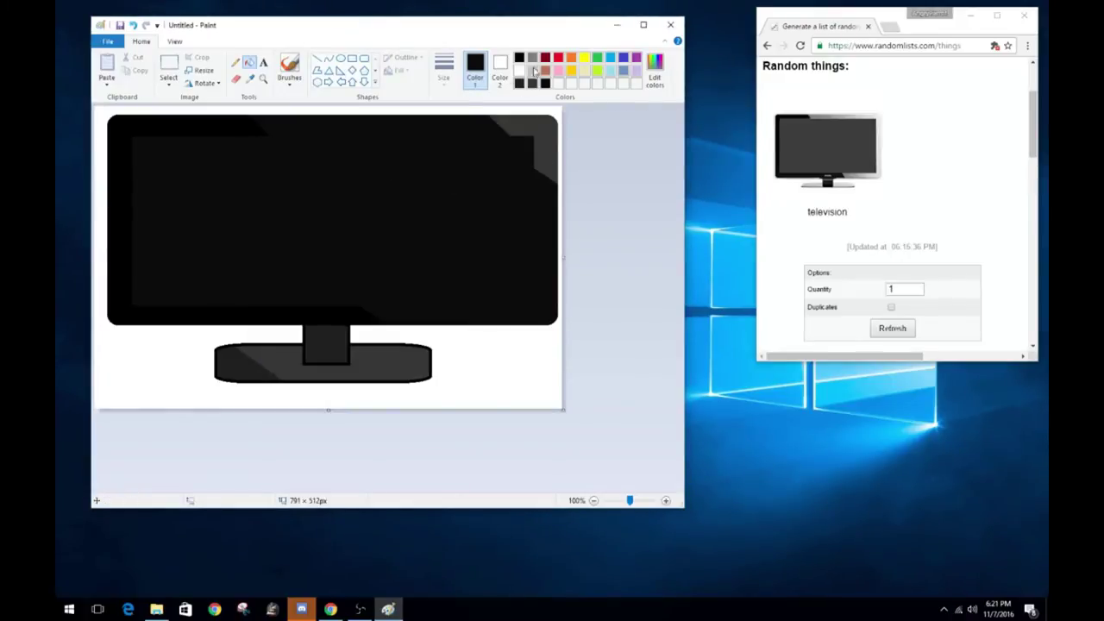
Refill the screen with a custom medium grey, undoing and redoing to keep it
click(655, 69)
click(512, 254)
click(282, 348)
click(322, 249)
key(ctrl+z)
key(ctrl+z)
key(ctrl+z)
key(ctrl+y)
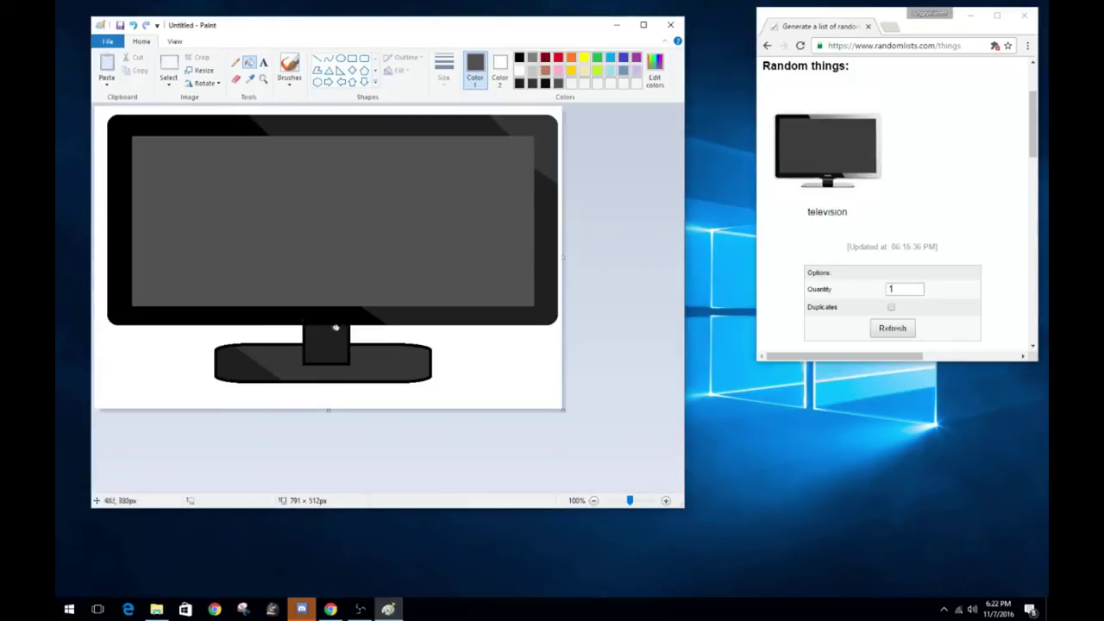
scroll(335, 328, up, 2)
Add the white label 'TrashyGamers' centred below the screen
click(367, 353)
click(359, 70)
text(TrashyGamers)
drag(452, 387, 515, 391)
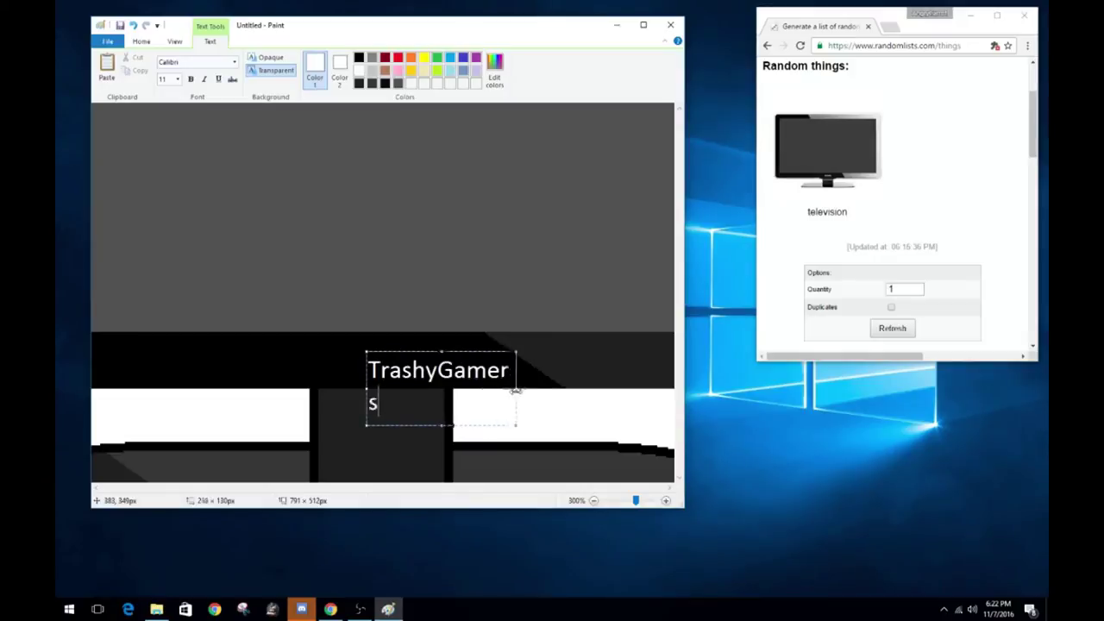
drag(424, 350, 365, 340)
text(s)
key(BackSpace)
click(467, 323)
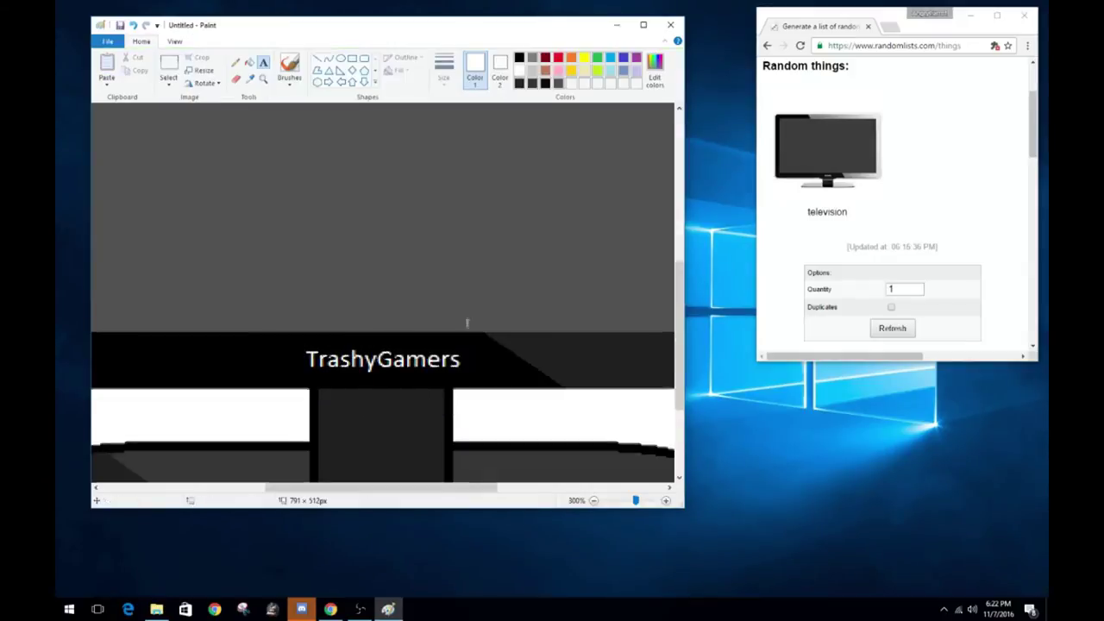
scroll(467, 322, down, 2)
Cut the whole TV drawing from the canvas and draw a large red right triangle
click(169, 68)
drag(96, 108, 562, 406)
key(Delete)
click(341, 70)
drag(100, 178, 300, 283)
click(558, 57)
mouse_move(113, 120)
mouse_down()
mouse_move(493, 385)
mouse_move(562, 407)
mouse_move(96, 107)
mouse_up()
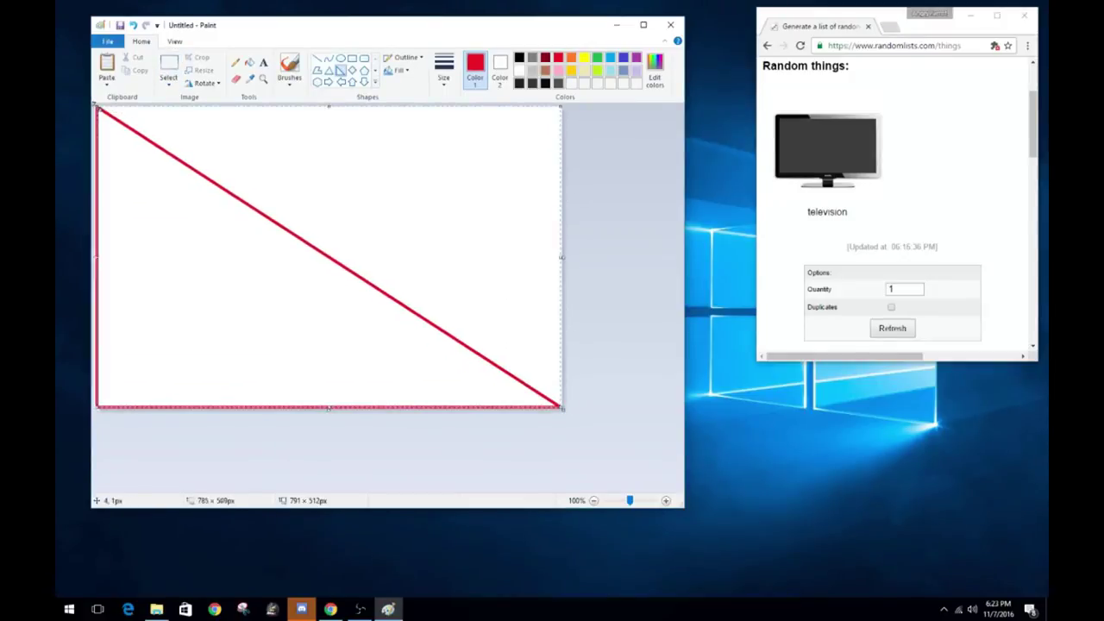
Fill the triangle red and the rest of the canvas orange, then paste the TV back on top
click(249, 62)
click(190, 327)
click(571, 57)
click(345, 255)
key(ctrl+v)
drag(371, 112, 373, 115)
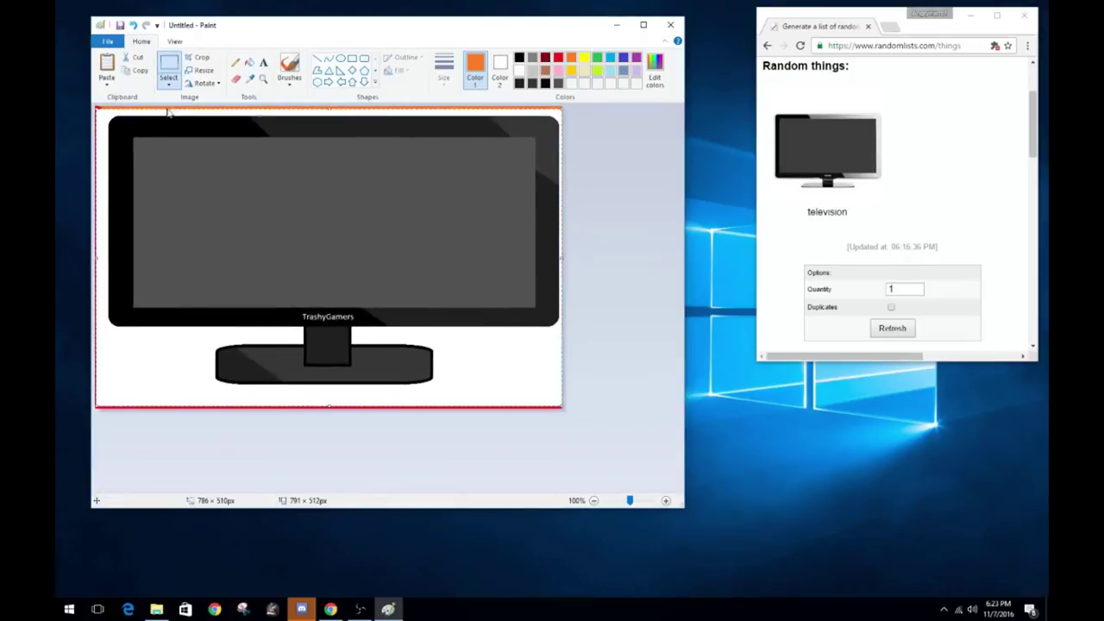
click(317, 58)
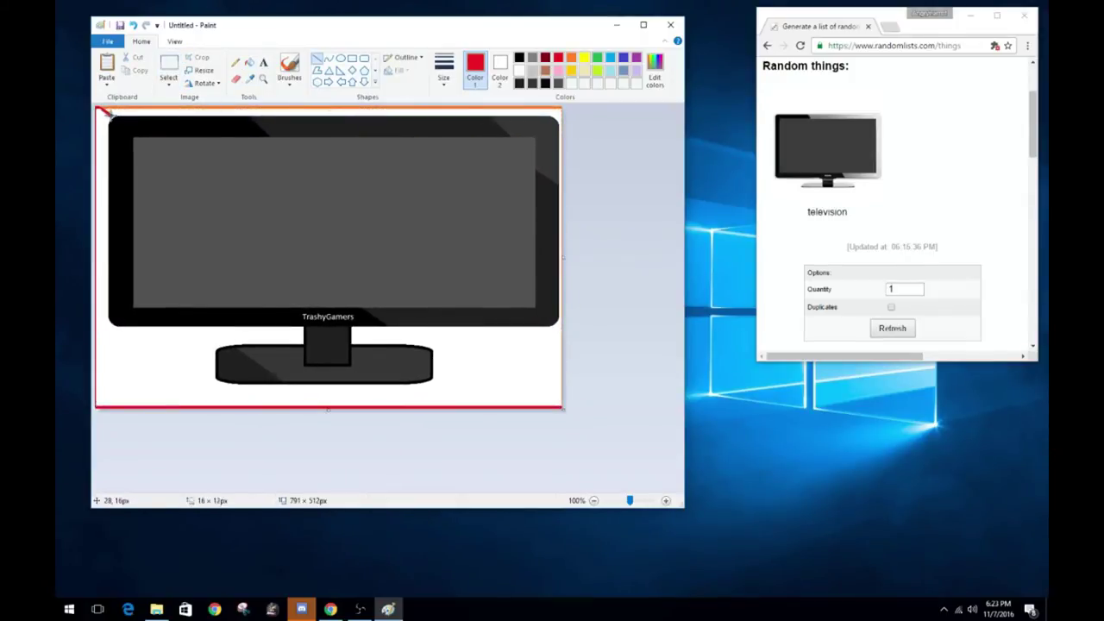
Draw a red diagonal from the bottom-right corner and fill the left background custom pinkish red
drag(562, 407, 438, 326)
click(249, 62)
click(156, 357)
key(ctrl+z)
click(654, 69)
click(278, 347)
click(116, 405)
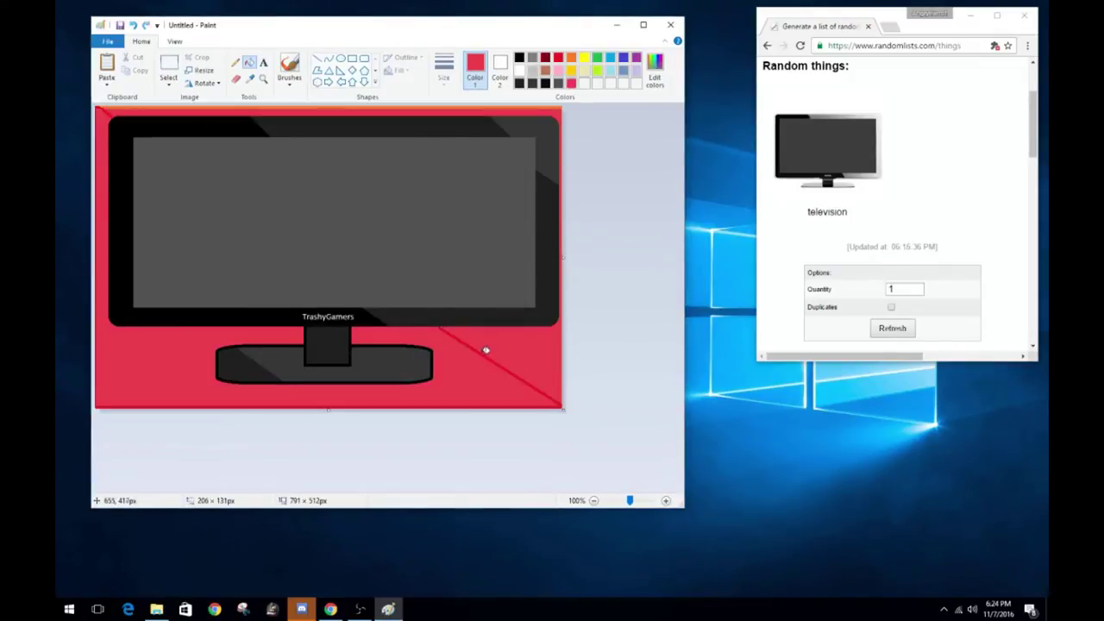
Fill the top strip and bottom-right corner orange, then minimize Paint
click(571, 58)
click(555, 255)
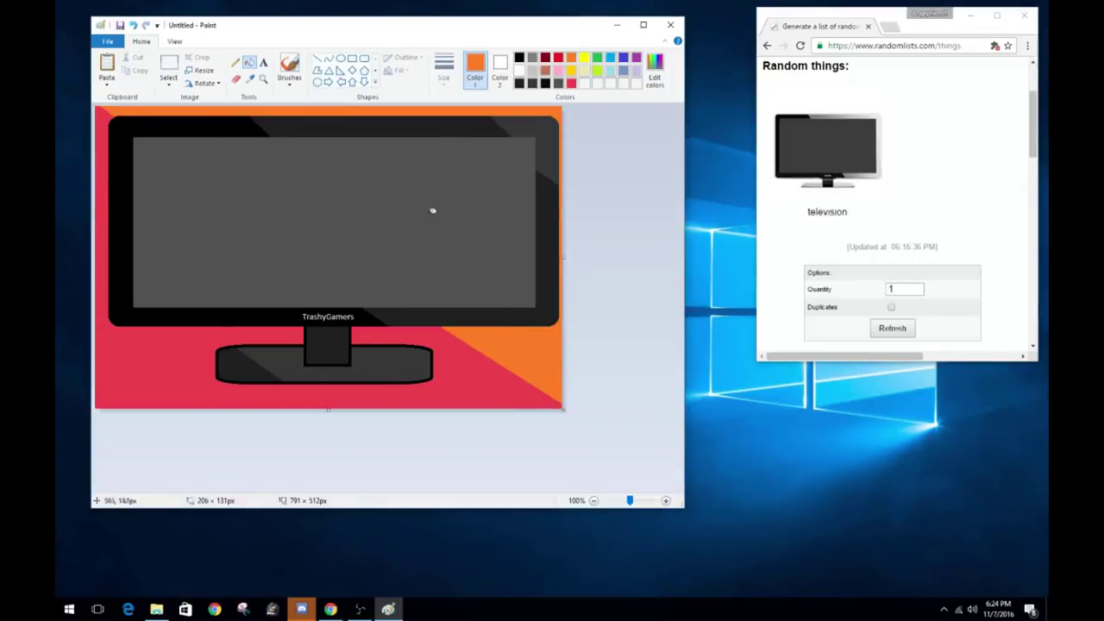
key(super+Down)
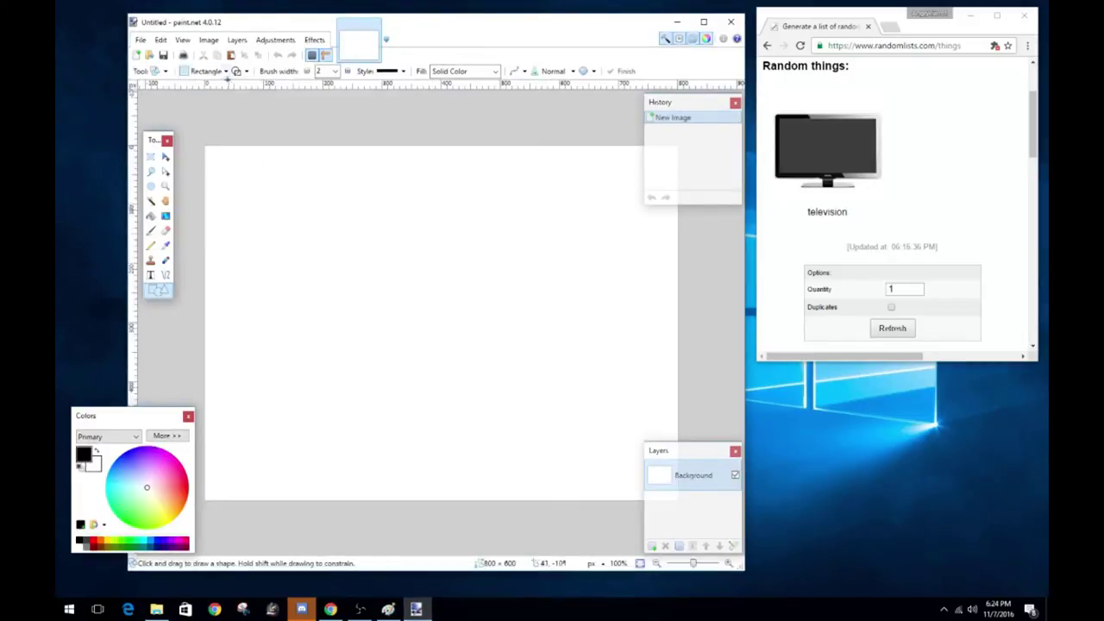
Draw a wide rounded-rectangle stand base and a plain rectangle neck above it
key(o)
drag(304, 427, 569, 474)
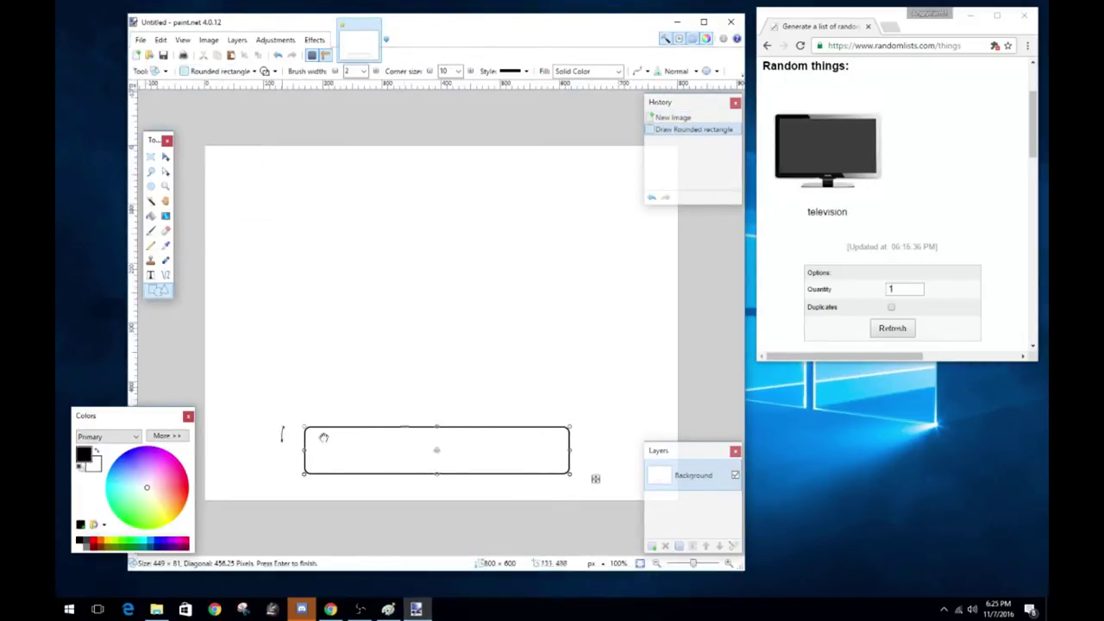
click(220, 71)
click(268, 230)
drag(414, 385, 467, 448)
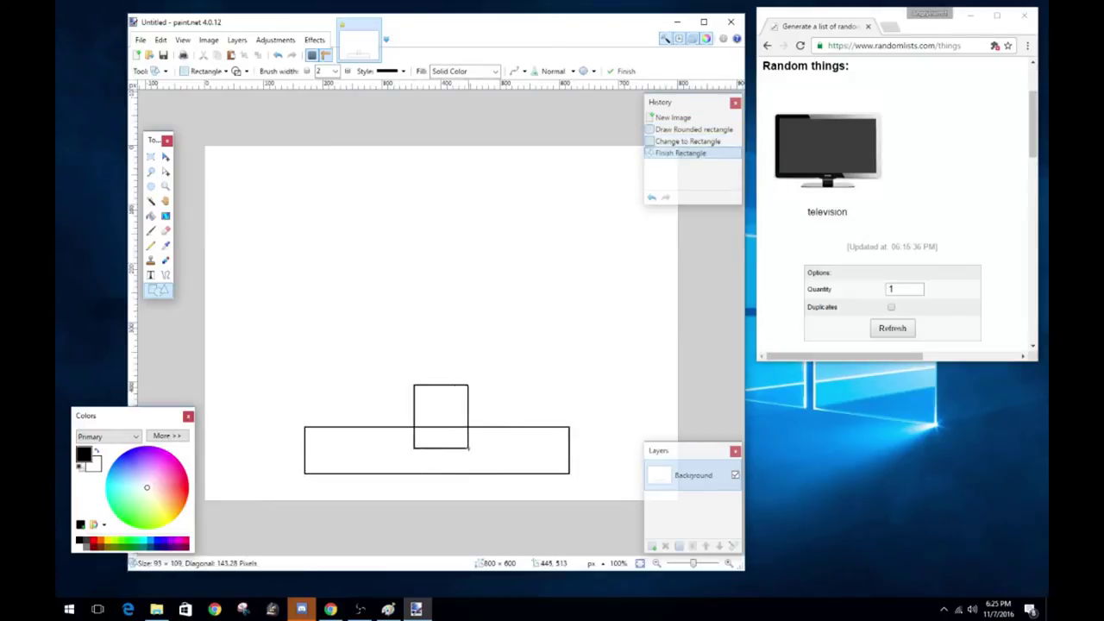
key(Return)
Draw a large rounded rectangle for the TV body above the neck
click(220, 70)
click(229, 197)
drag(218, 159, 668, 401)
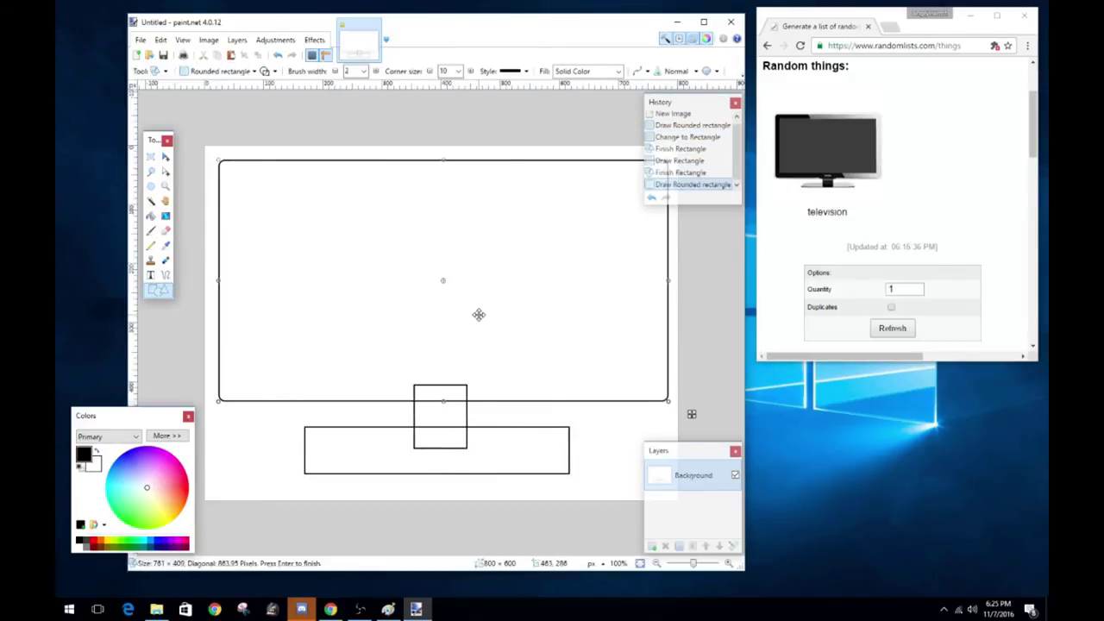
click(166, 231)
Erase part of the TV body's top edge; set the fill tool to no antialiasing and higher tolerance
ctrl+scroll(458, 389, up, 5)
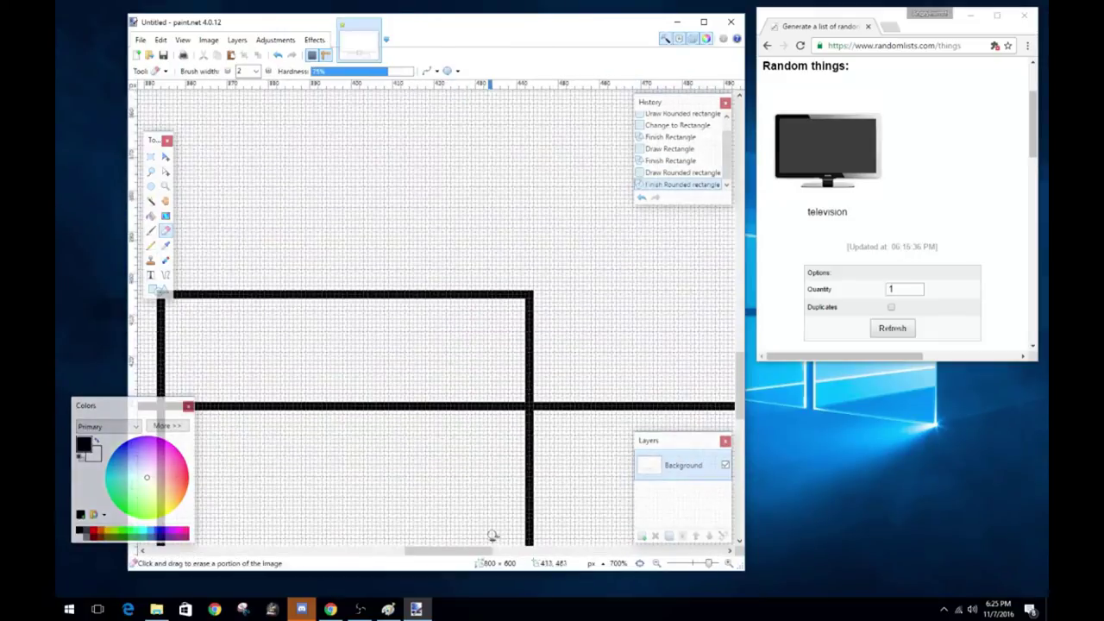
scroll(382, 296, left, 3)
mouse_move(393, 294)
mouse_down()
mouse_move(267, 297)
mouse_move(266, 394)
mouse_move(375, 315)
mouse_move(535, 295)
mouse_move(637, 298)
mouse_move(634, 399)
mouse_up()
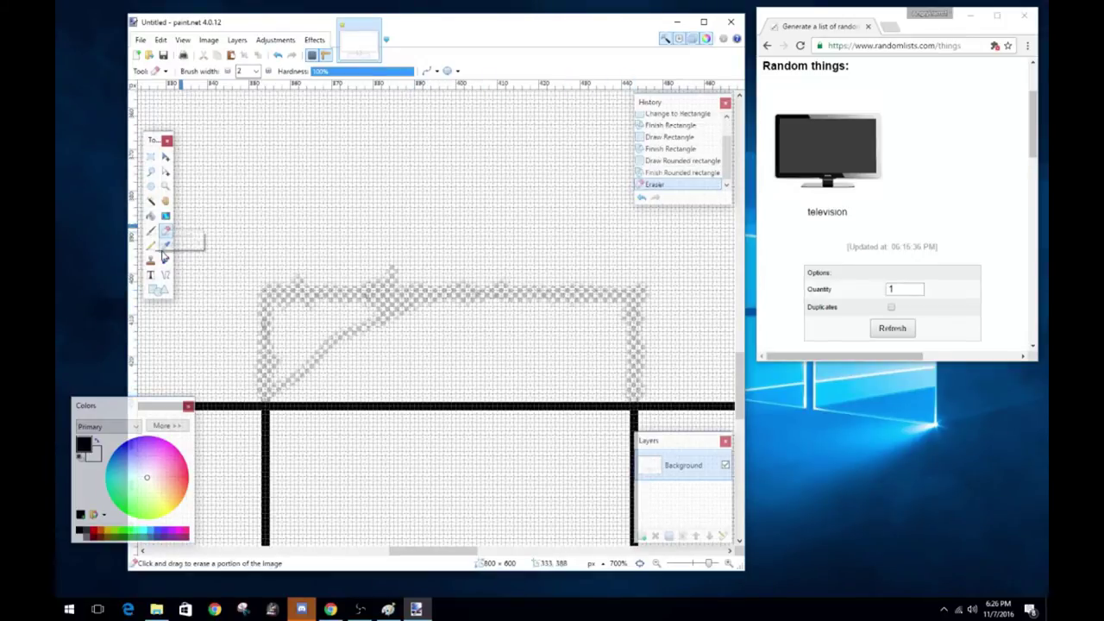
click(166, 245)
key(f)
click(313, 292)
click(582, 71)
click(593, 99)
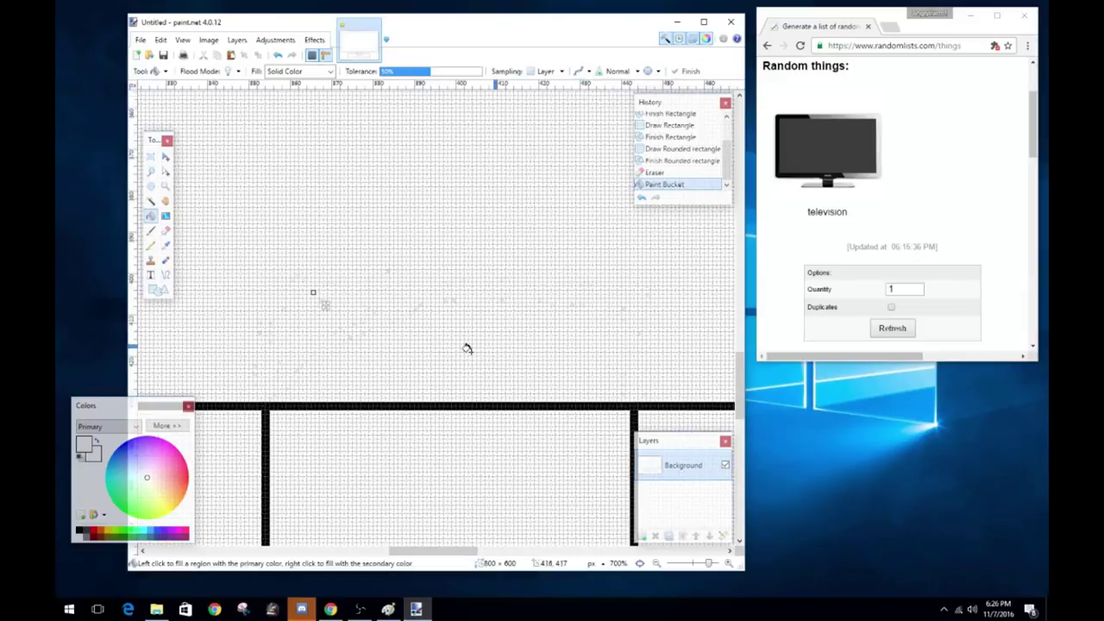
click(474, 71)
click(443, 70)
scroll(358, 297, down, 5)
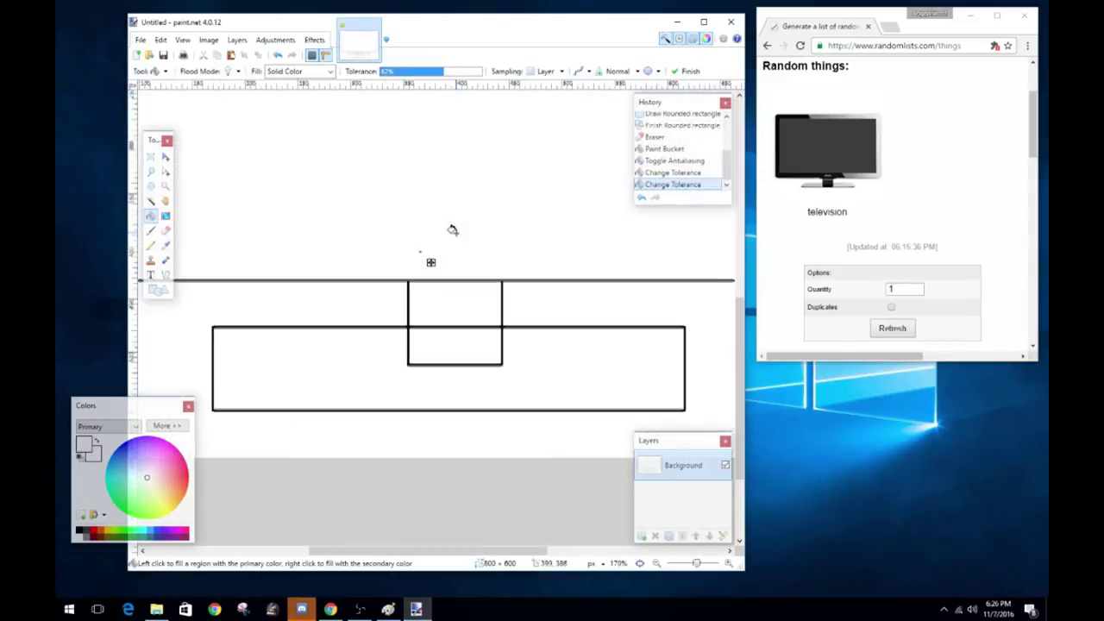
scroll(452, 229, up, 7)
Delete a wide strip of the outline and fill it white, then undo that attempt
key(s)
drag(255, 232, 699, 407)
key(Delete)
key(f)
click(335, 244)
scroll(345, 195, down, 4)
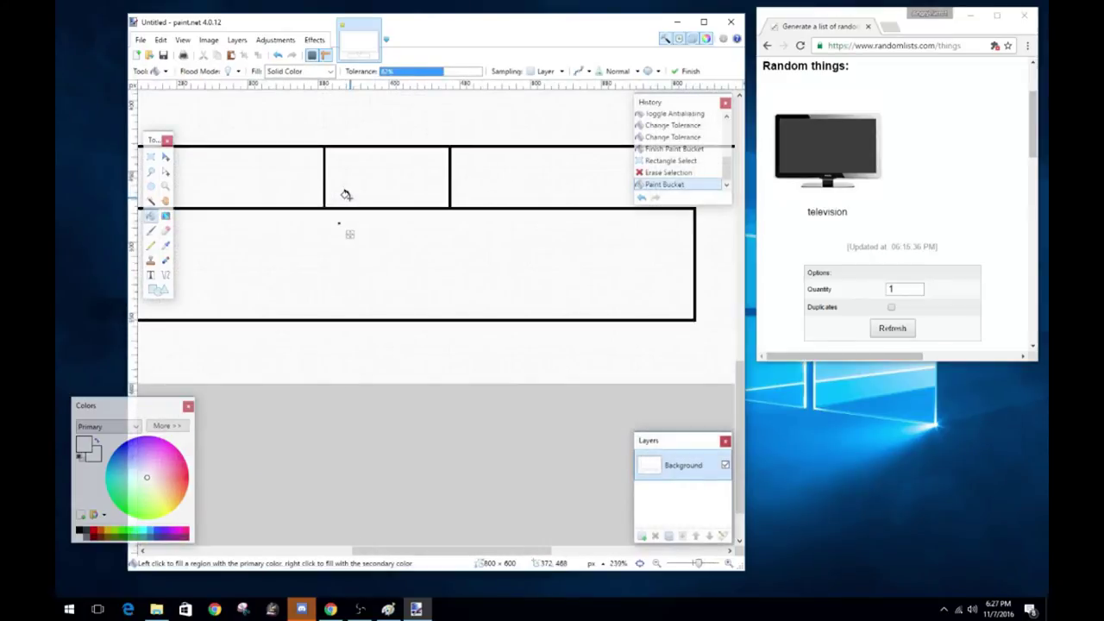
key(ctrl+z)
key(ctrl+z)
scroll(345, 195, up, 5)
Erase two smaller strips of overlapping outline around the neck and fill them white
mouse_move(547, 210)
mouse_down()
mouse_move(535, 242)
mouse_move(731, 209)
mouse_up()
key(Delete)
drag(345, 210, 423, 253)
key(Delete)
key(f)
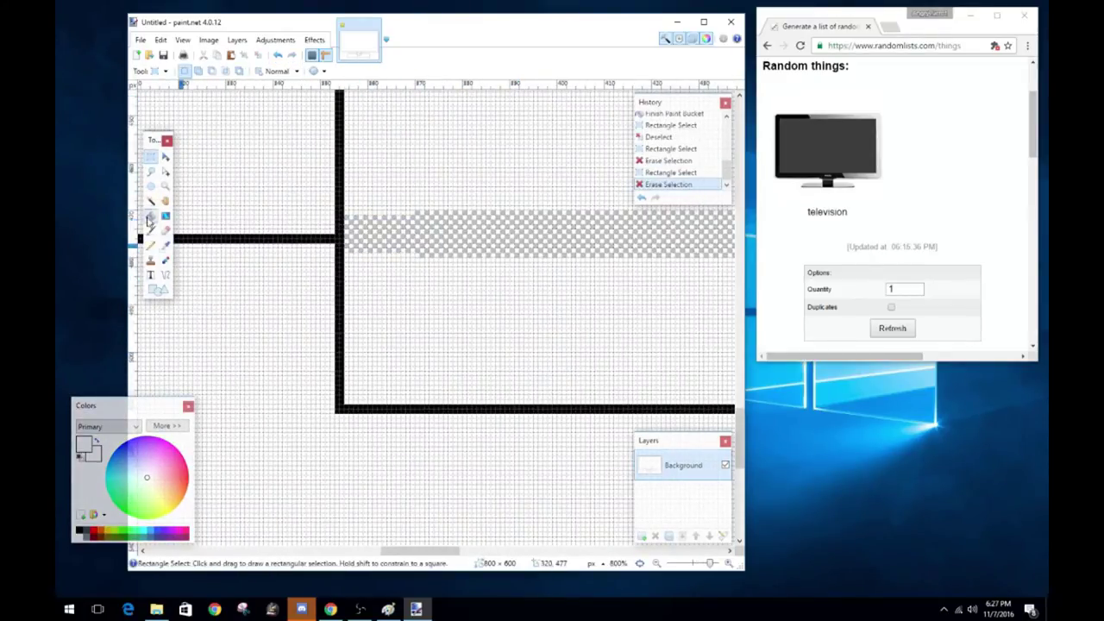
click(465, 229)
scroll(499, 476, down, 5)
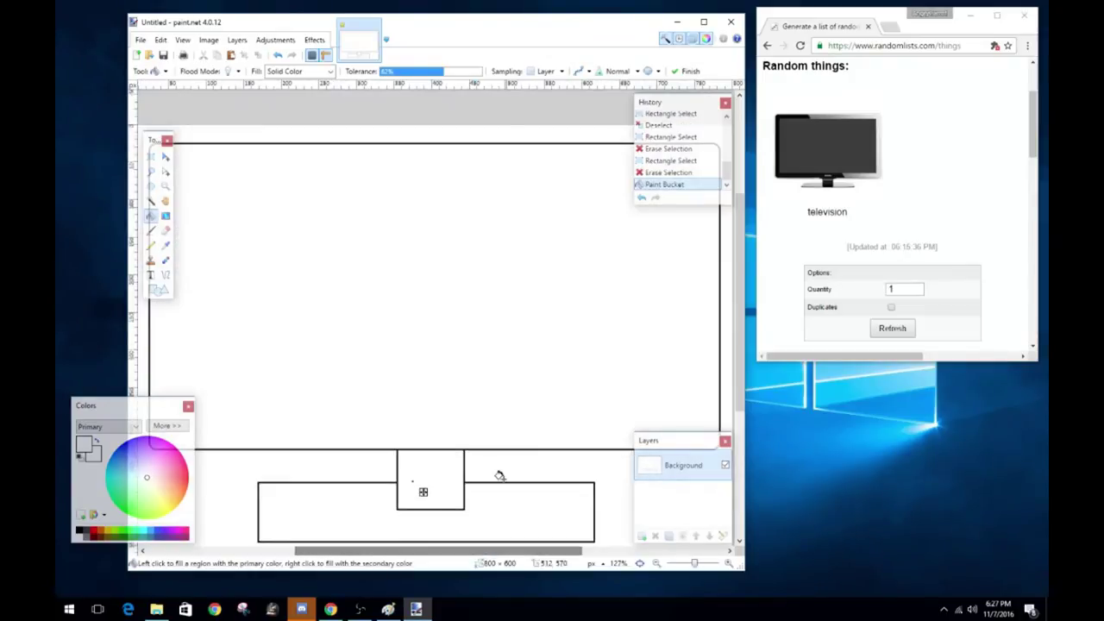
scroll(499, 476, down, 1)
Draw a black rounded-corner rectangle around the TV screen outline
click(158, 71)
click(193, 227)
mouse_move(224, 138)
mouse_down()
mouse_move(673, 378)
mouse_move(658, 365)
mouse_up()
click(80, 456)
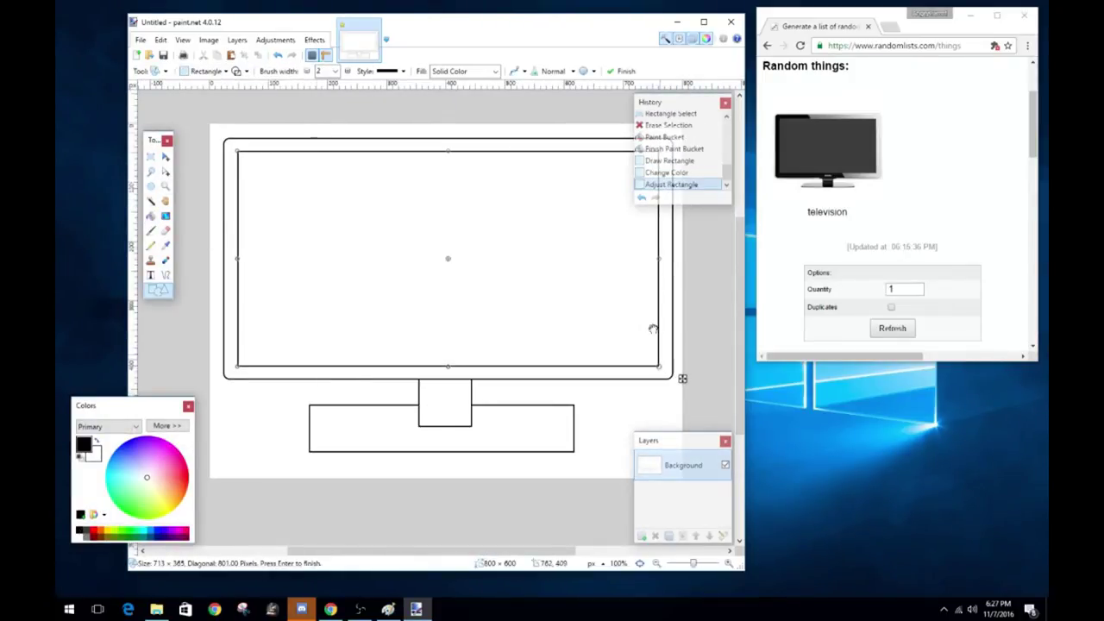
Magic-wand the frame band and fill it with a diagonal black-to-grey linear gradient, then deselect
key(s)
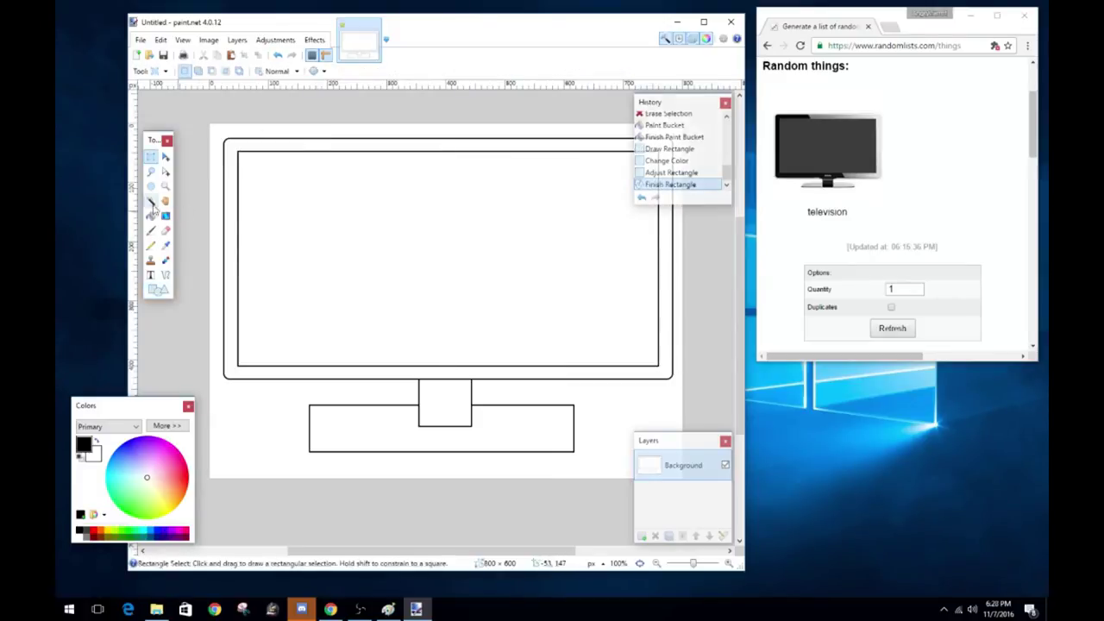
click(152, 203)
click(232, 199)
click(166, 215)
drag(229, 371, 628, 180)
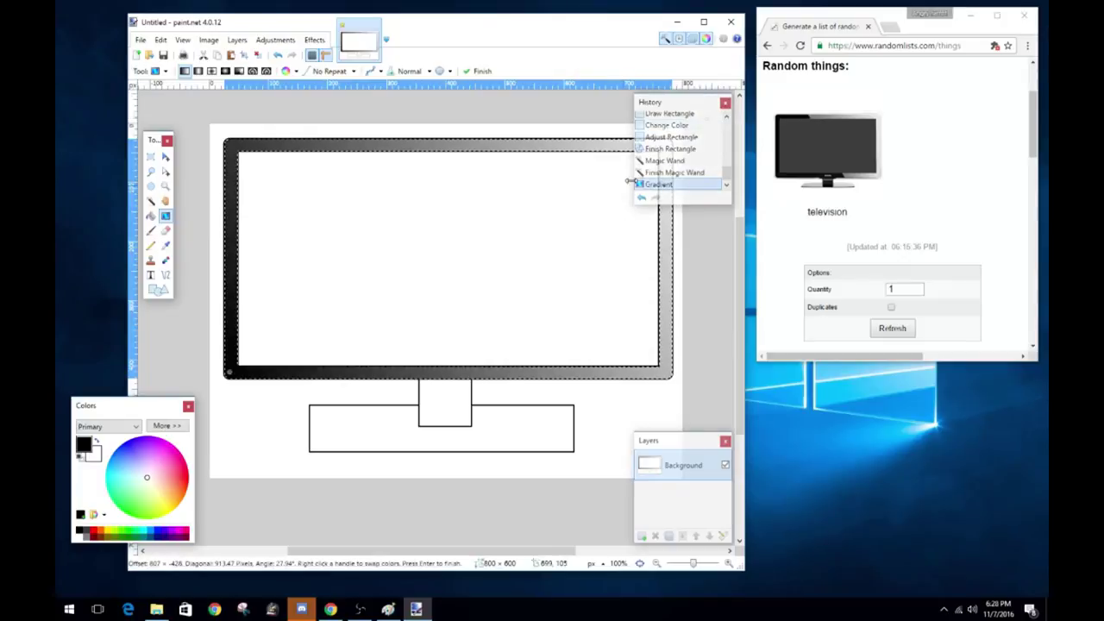
click(439, 71)
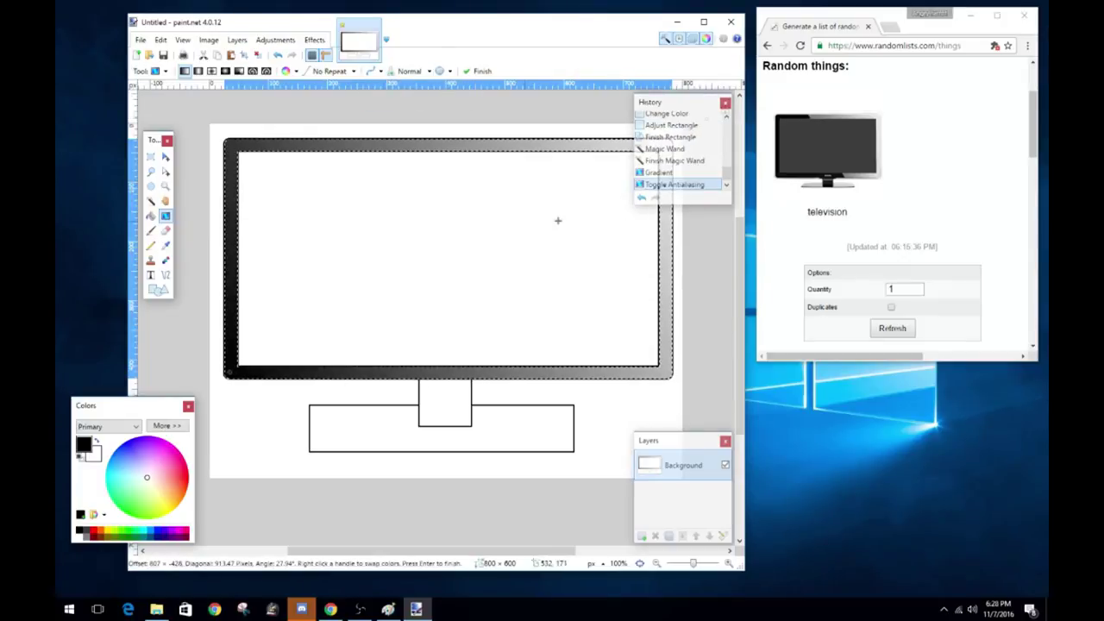
key(s)
key(ctrl+d)
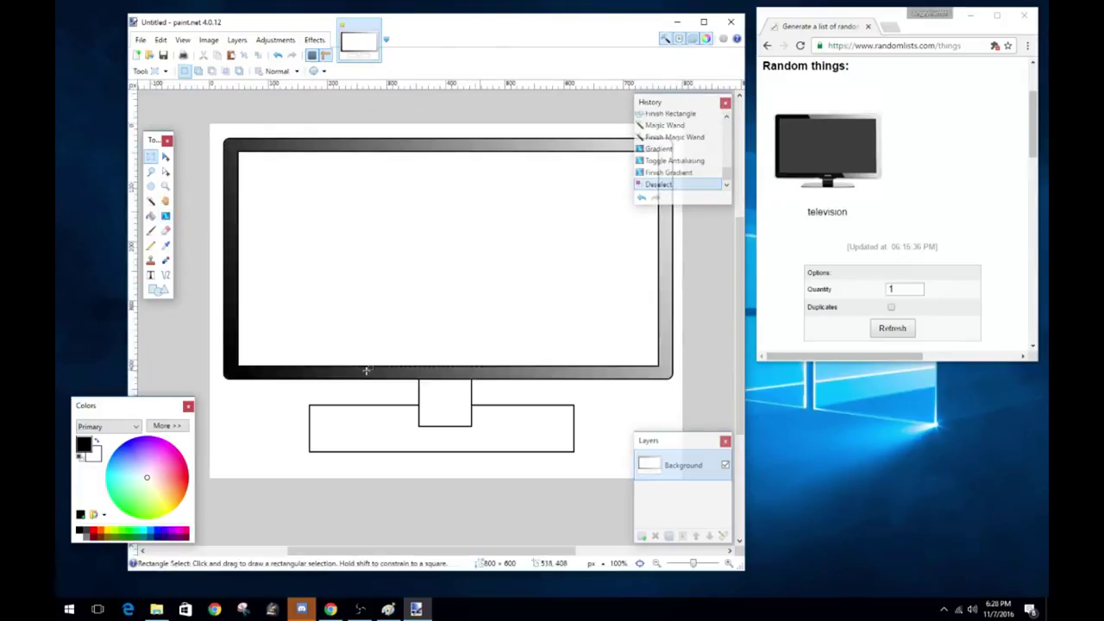
click(86, 532)
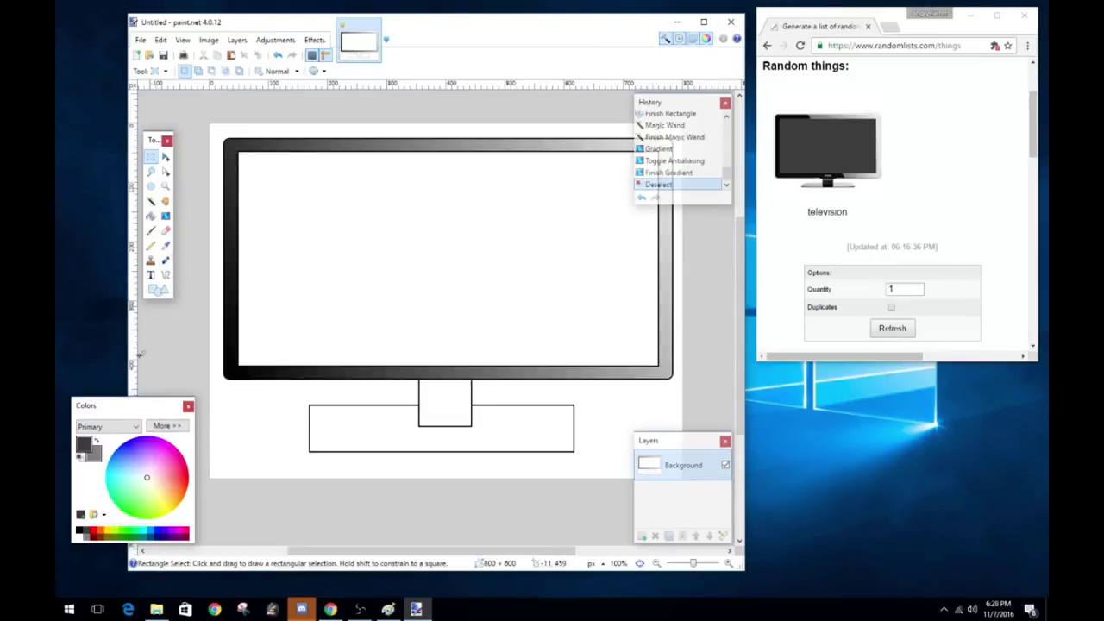
Remove the stray dot and mark on the stand base, repainting it white
key(b)
click(333, 430)
click(153, 201)
click(340, 438)
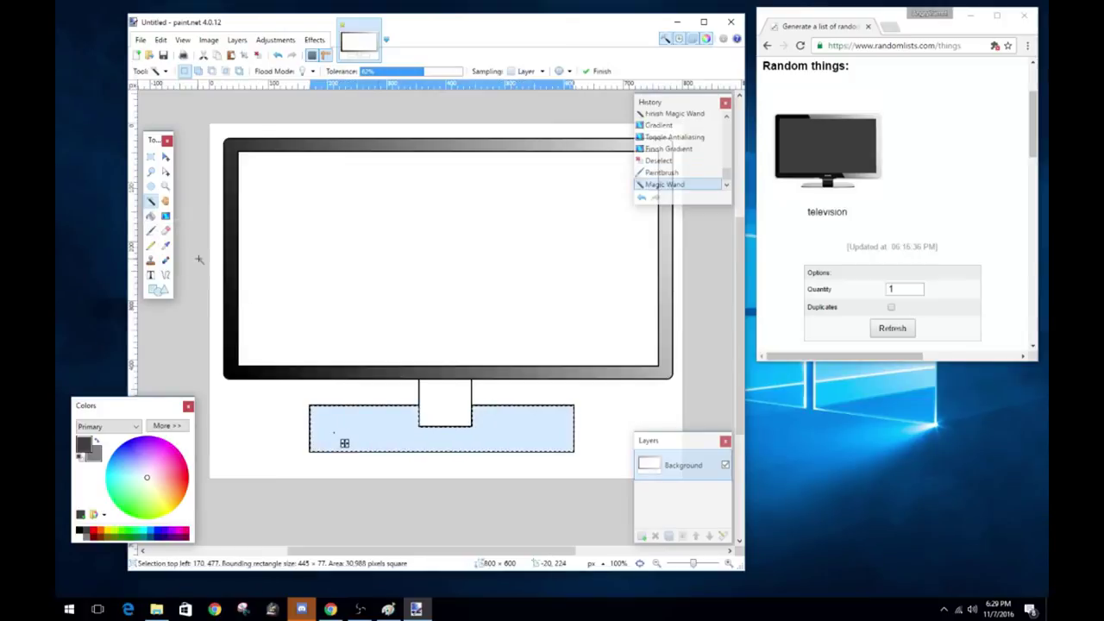
key(e)
click(334, 431)
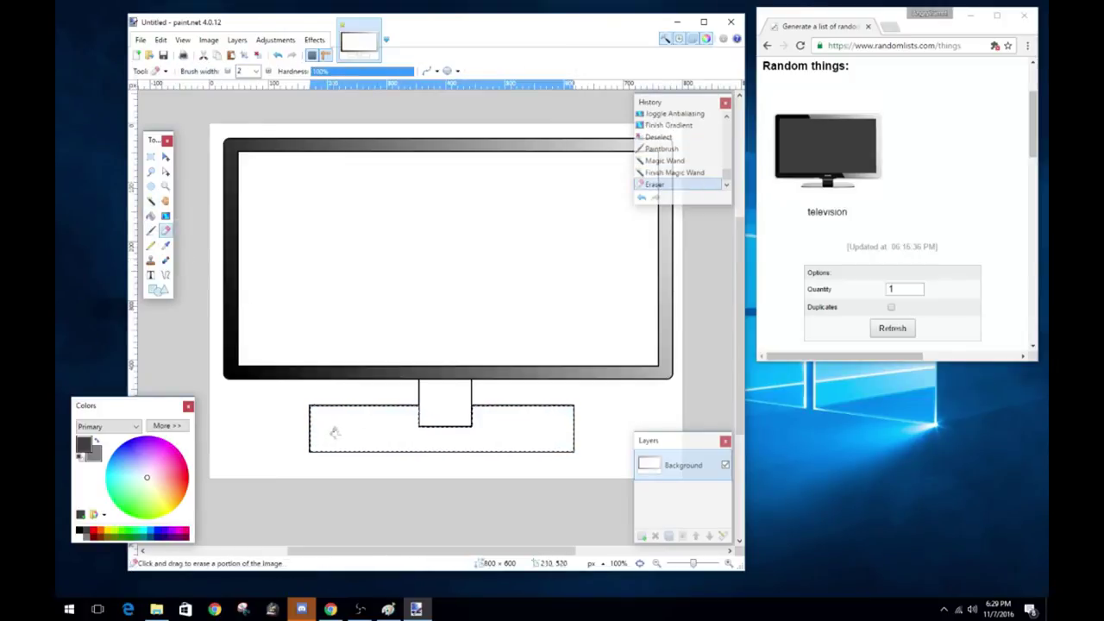
key(s)
key(ctrl+d)
scroll(328, 458, up, 6)
scroll(328, 458, down, 3)
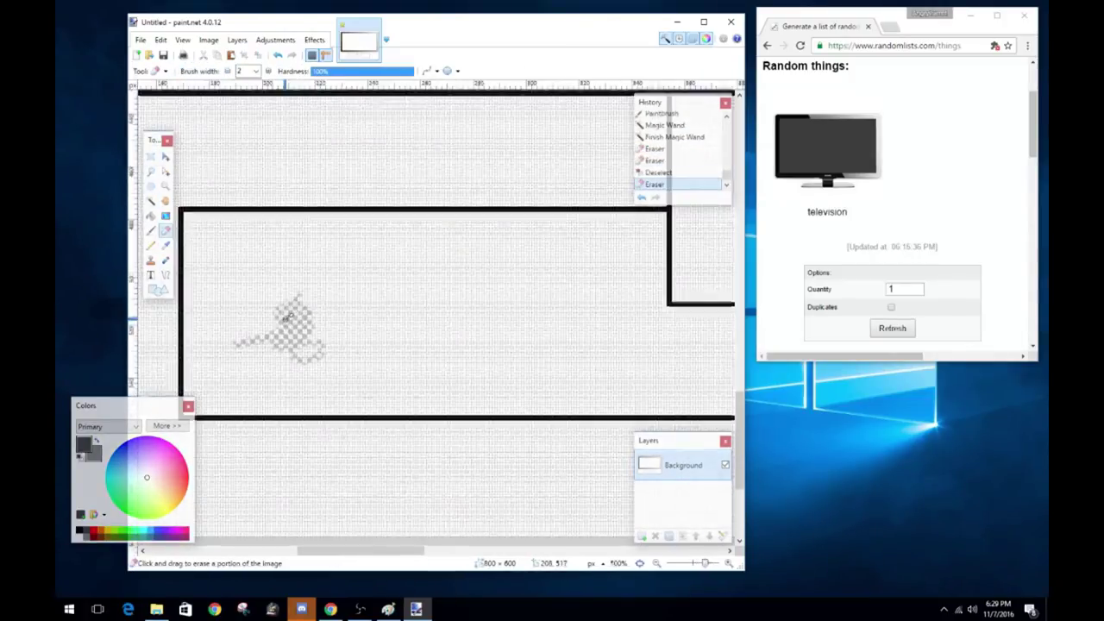
key(f)
click(299, 341)
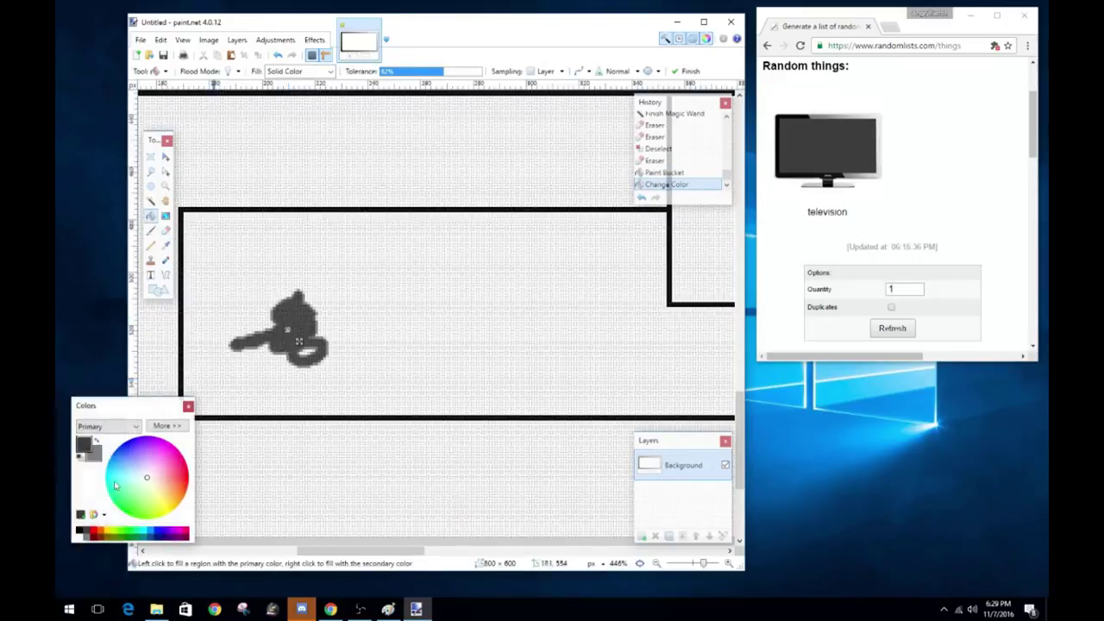
click(77, 540)
Shade the stand base interior with a dark-to-light grey gradient and fill the neck grey
click(151, 201)
click(266, 252)
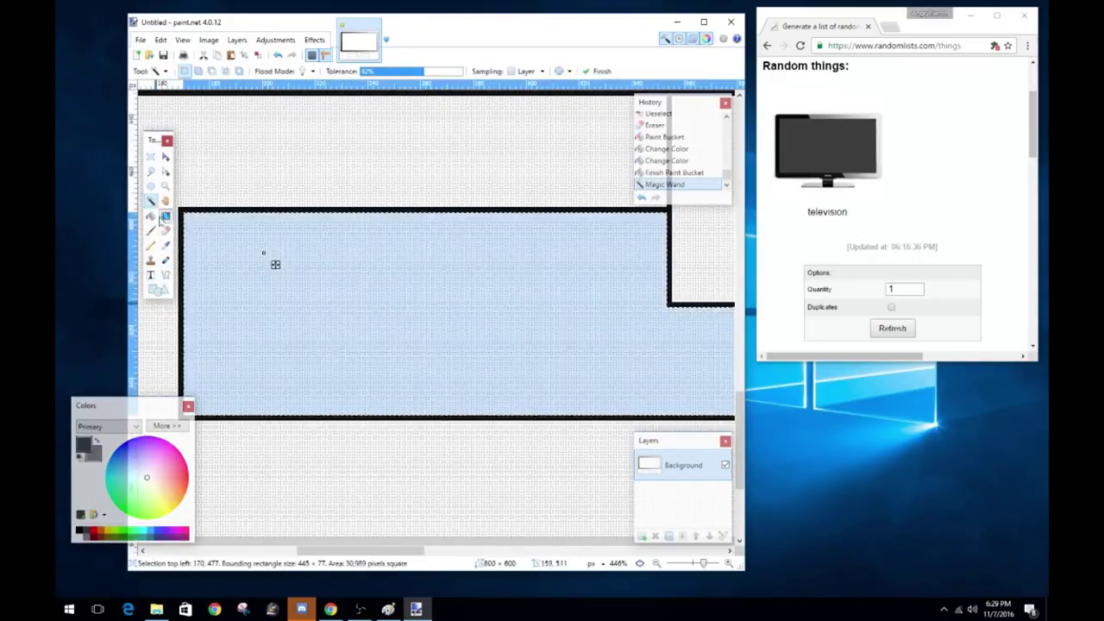
key(g)
scroll(431, 345, down, 2)
scroll(432, 345, down, 1)
drag(203, 406, 695, 331)
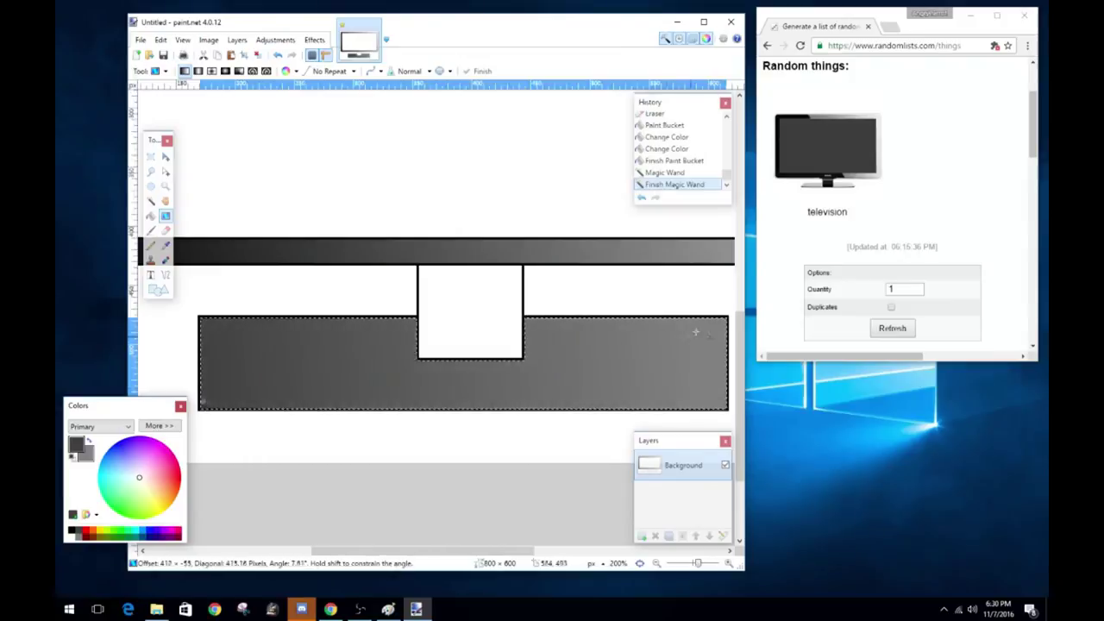
key(ctrl+d)
key(f)
click(452, 289)
scroll(572, 287, down, 3)
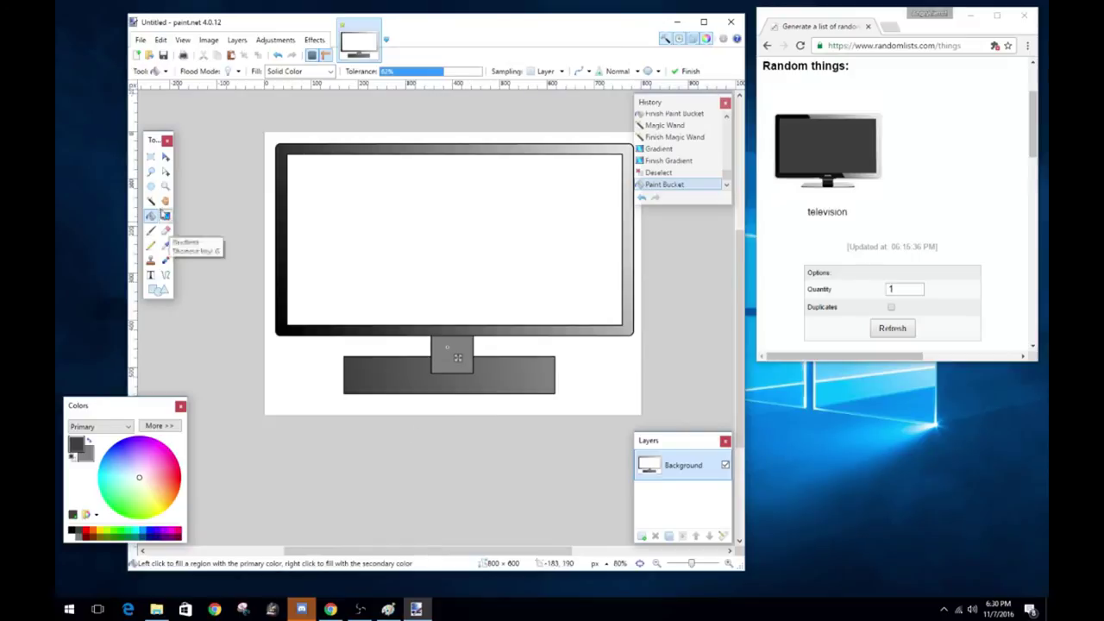
Fill the screen dark grey and add a centred white 'TrashyGamers' label on the bottom bezel
click(329, 208)
scroll(453, 354, up, 5)
key(t)
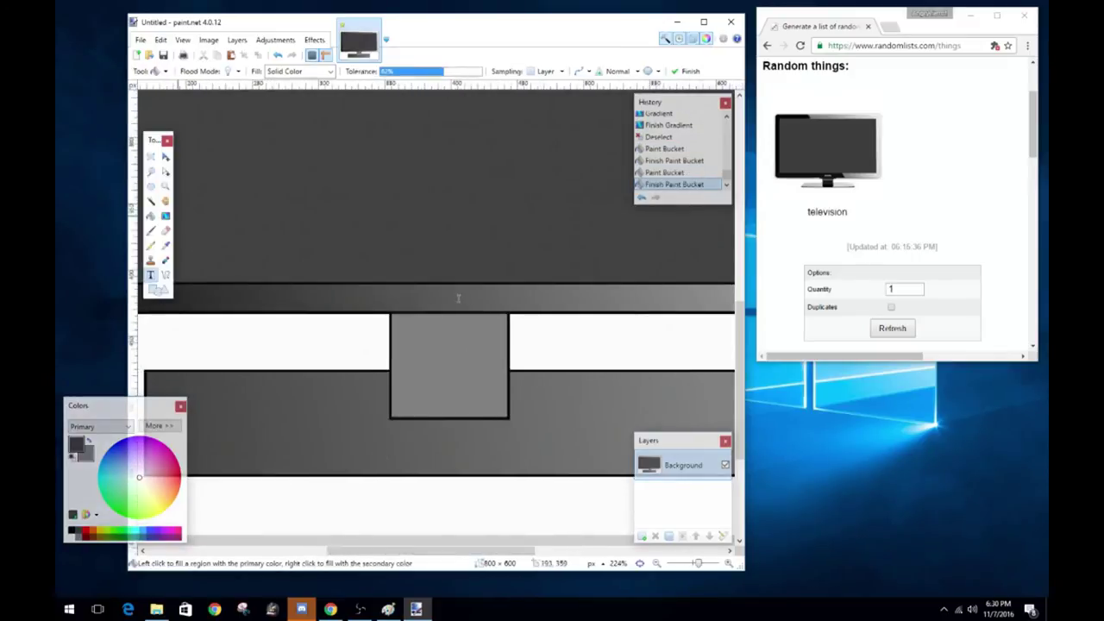
click(454, 287)
text(TrashyGamers)
click(71, 536)
drag(561, 314, 519, 318)
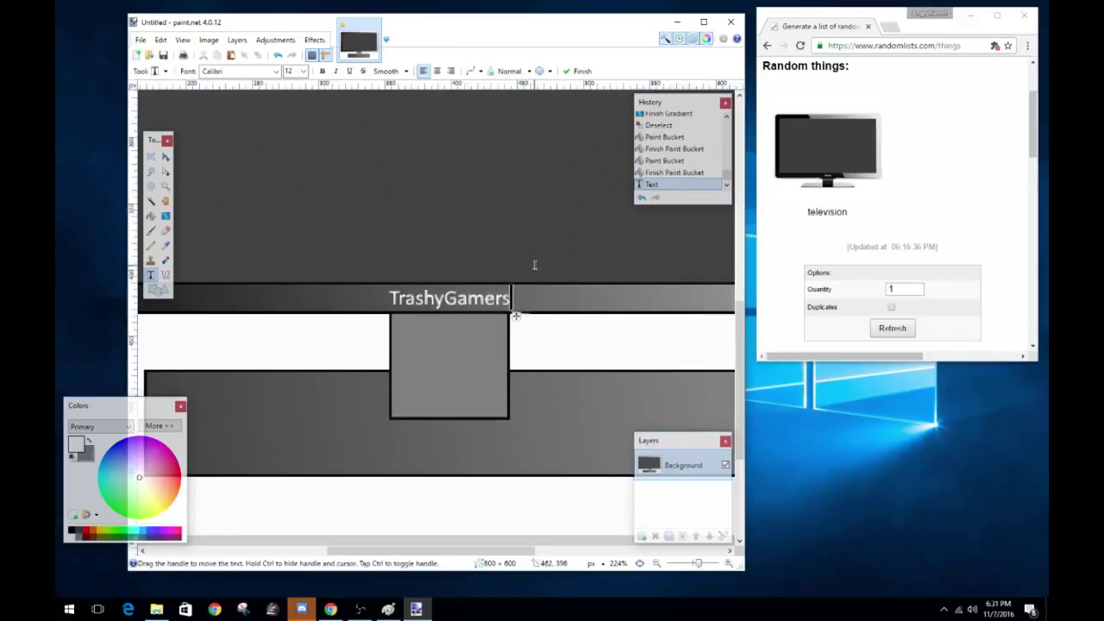
key(p)
scroll(410, 194, down, 3)
scroll(410, 195, down, 2)
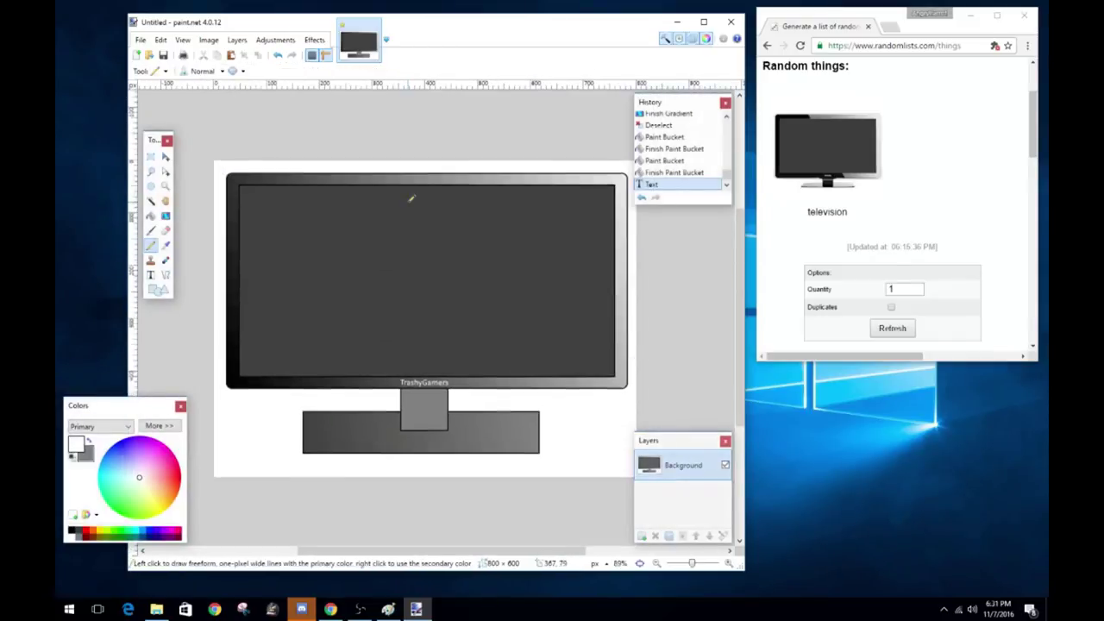
Place Paint.NET beside the Microsoft Paint TV and close the Layers and History panels
drag(489, 40, 1047, 78)
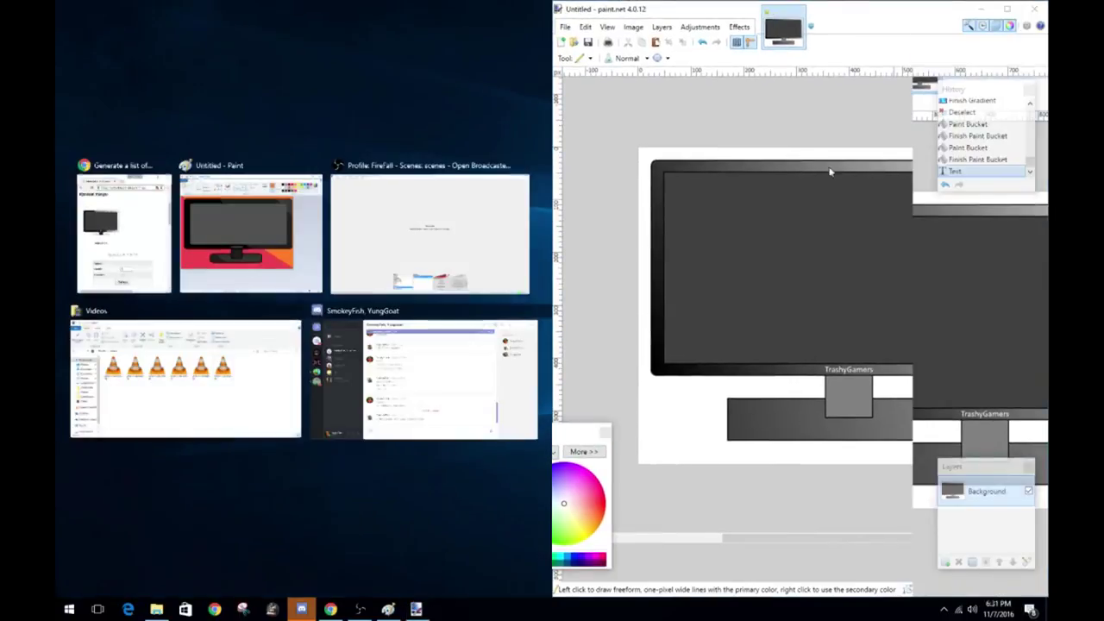
click(296, 250)
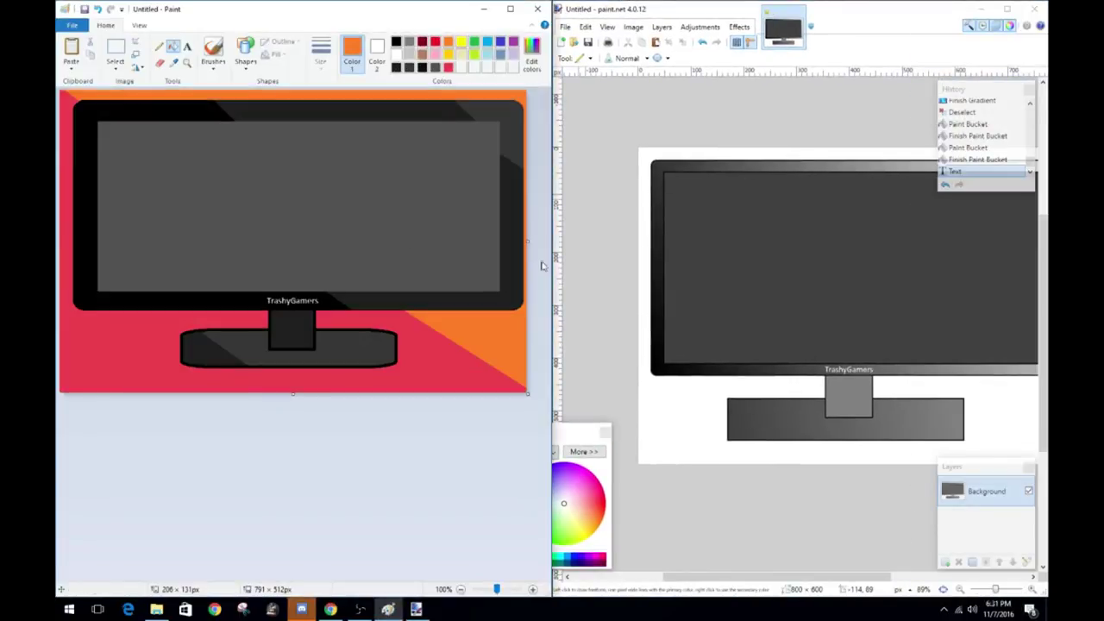
drag(799, 584, 830, 584)
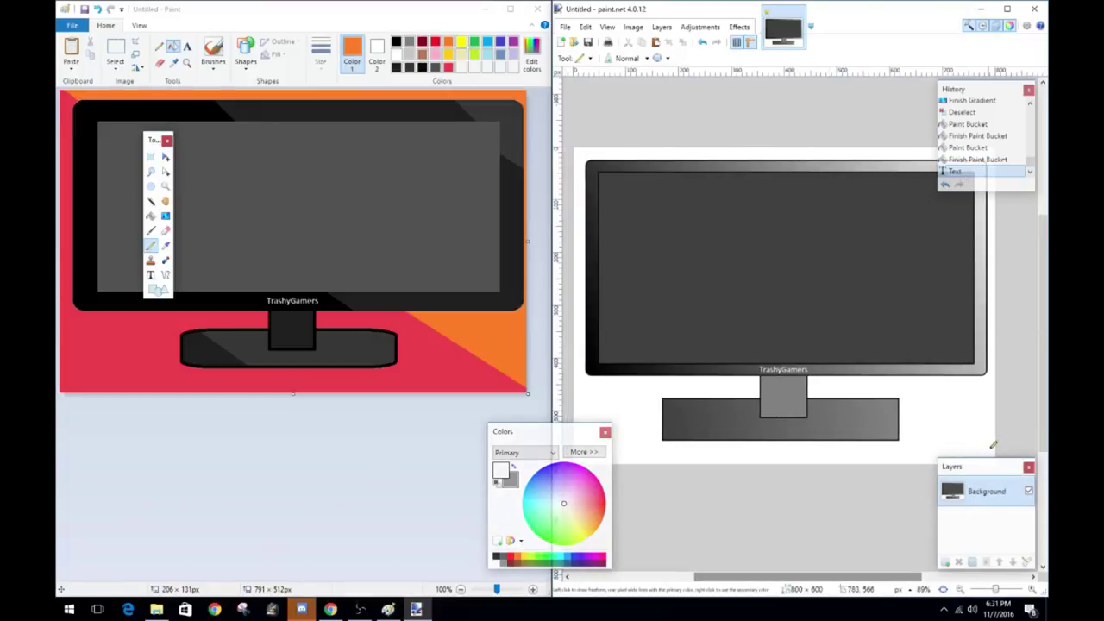
click(1029, 467)
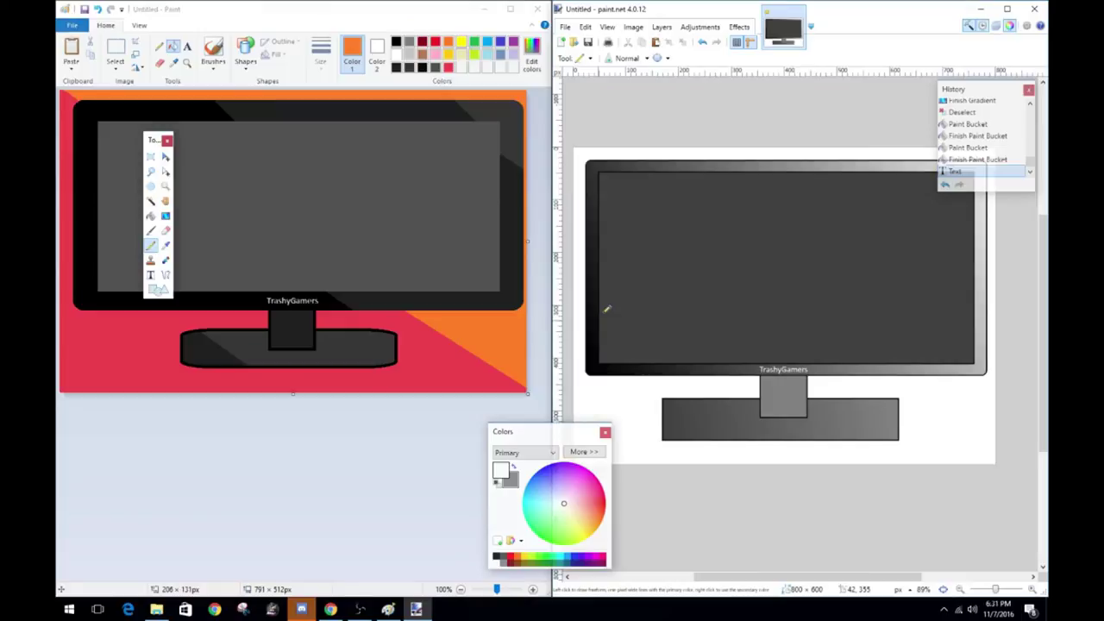
click(1028, 89)
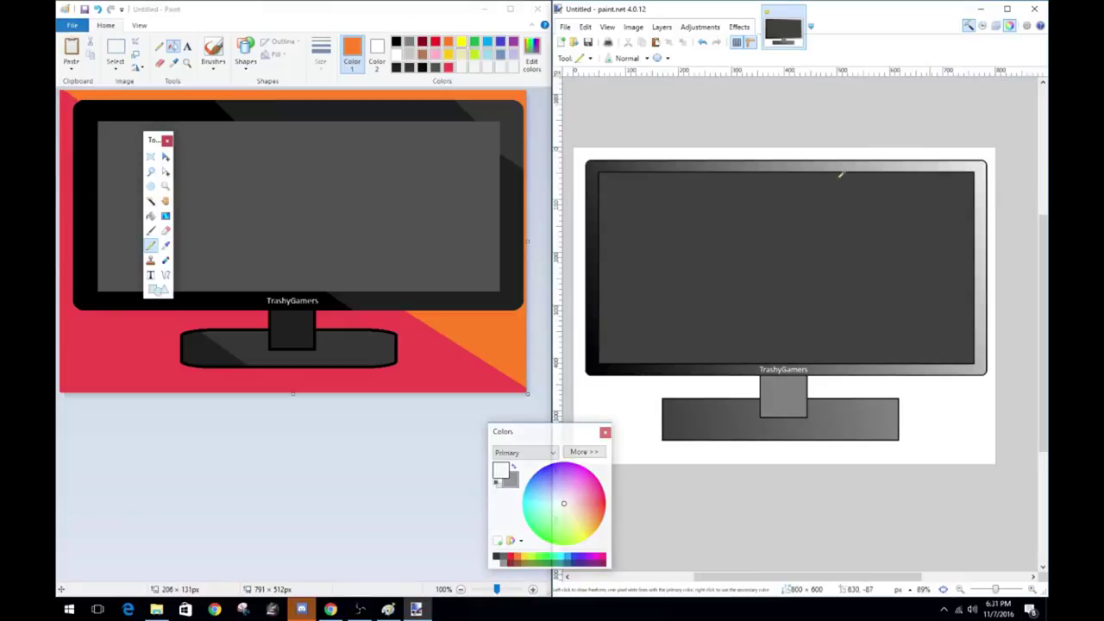